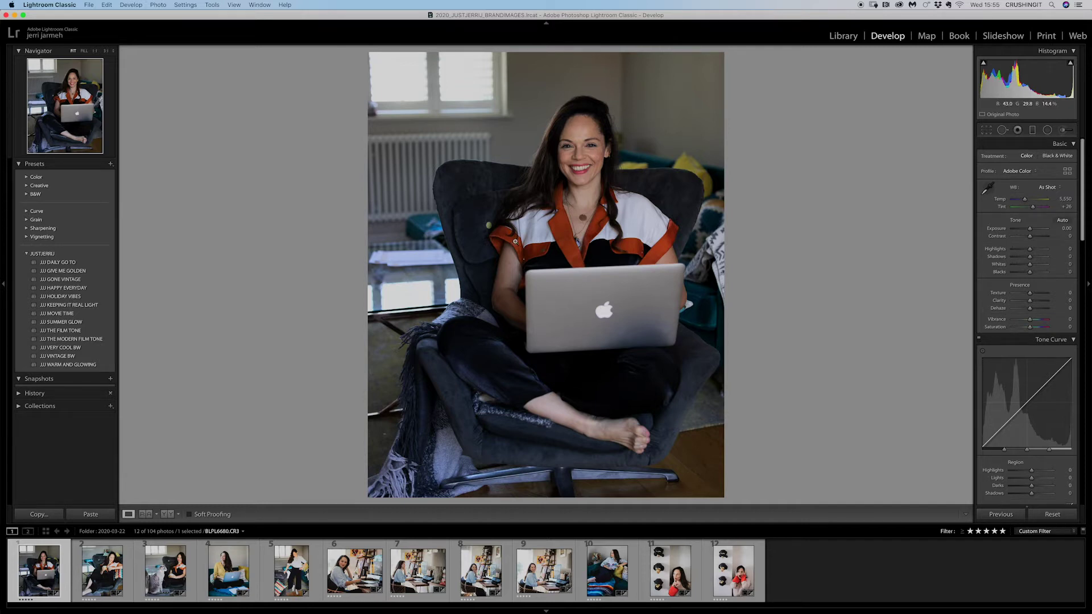
Look through the second, third and fourth photos of the shoot to compare their existing edits
{"action": "left_click", "coordinate": [103, 560]}
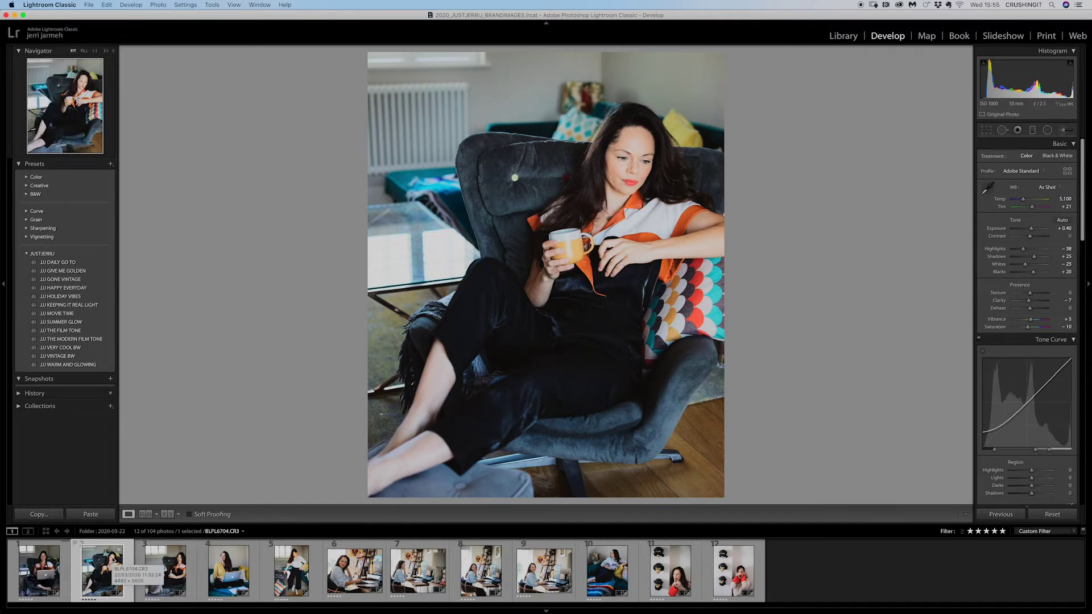
{"action": "key", "text": "Right"}
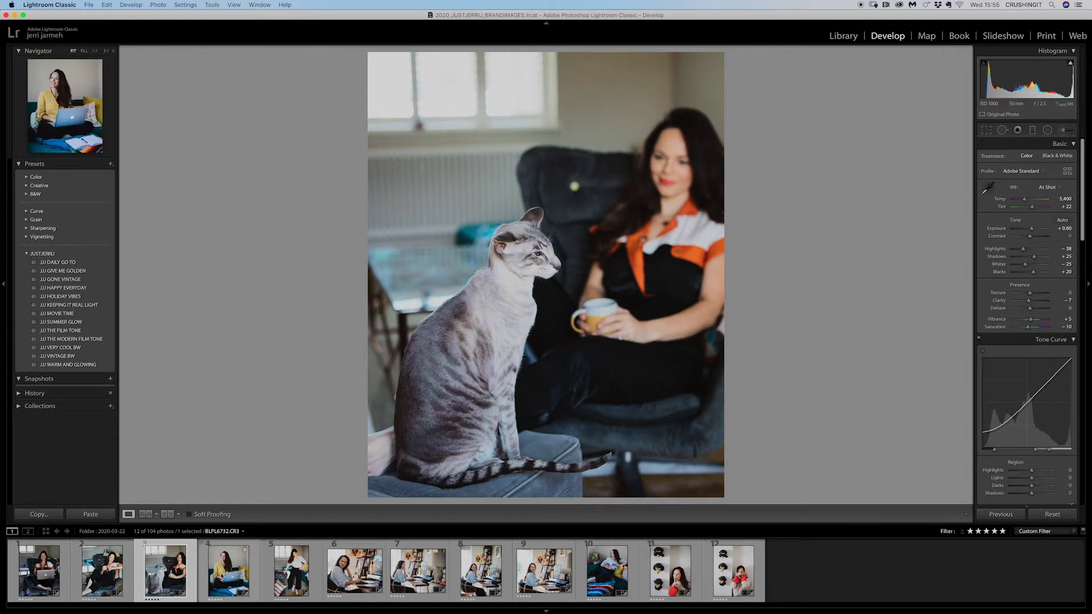
{"action": "left_click", "coordinate": [220, 578]}
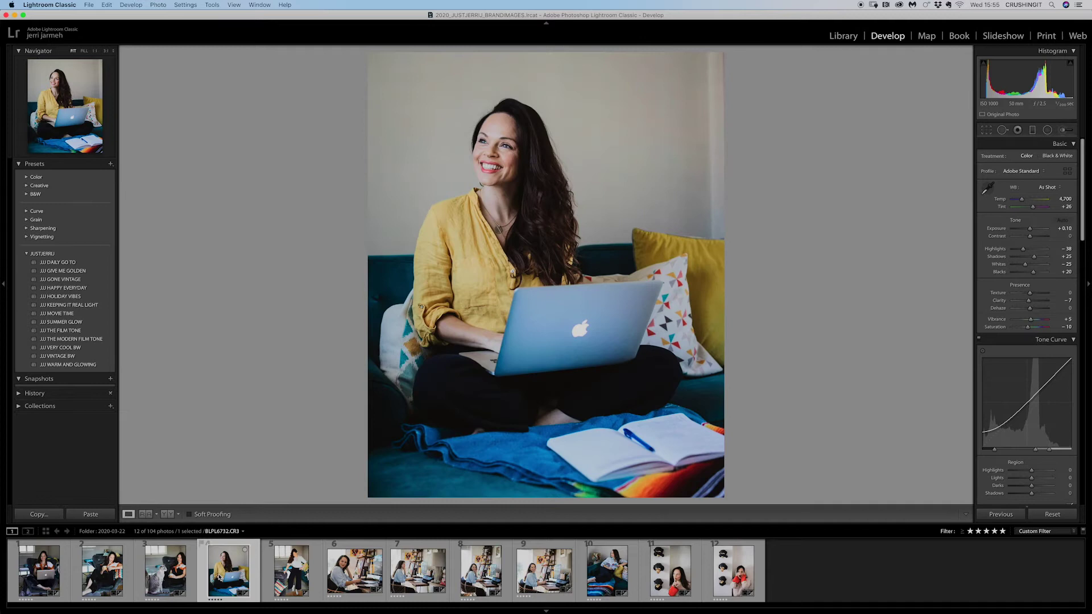
Check the first photo's 4 x 5 / 8 x 10 crop and copy only its crop and process version settings
{"action": "left_click", "coordinate": [33, 573]}
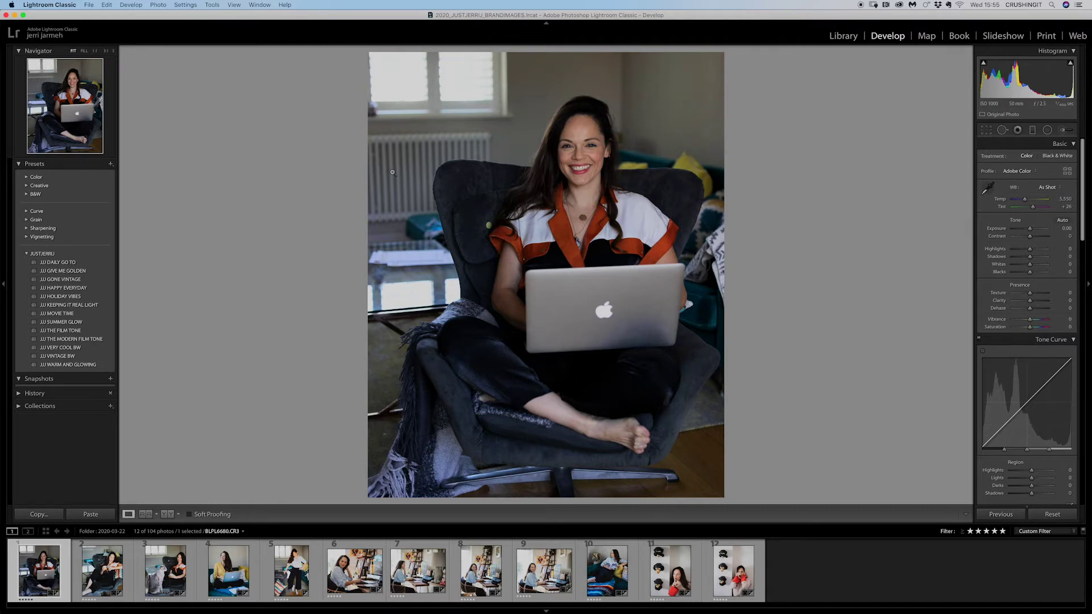
{"action": "left_click", "coordinate": [986, 130]}
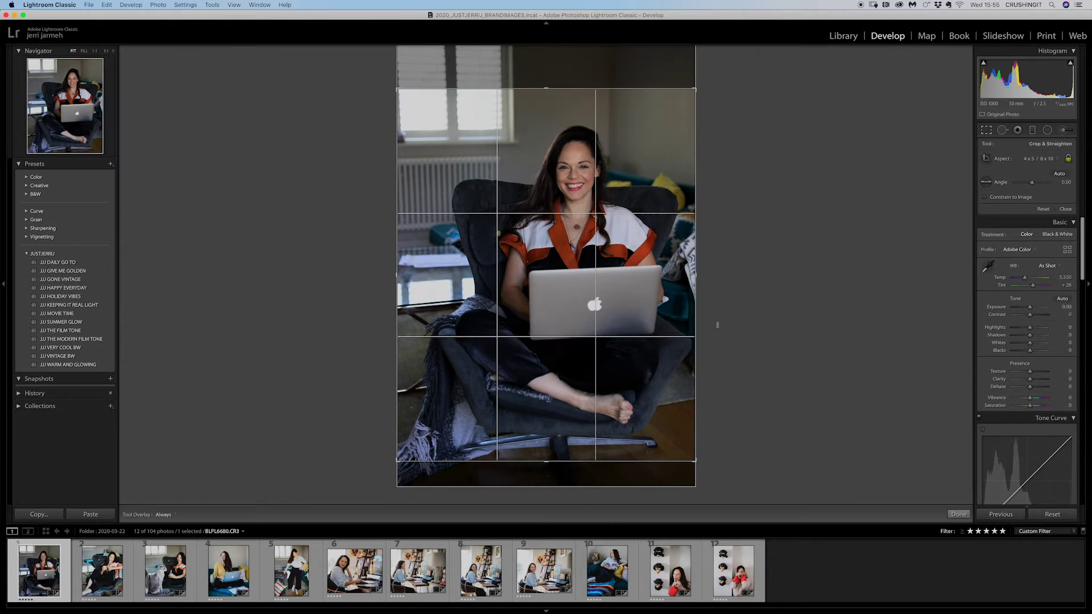
{"action": "left_click", "coordinate": [1061, 208]}
{"action": "left_click", "coordinate": [17, 515]}
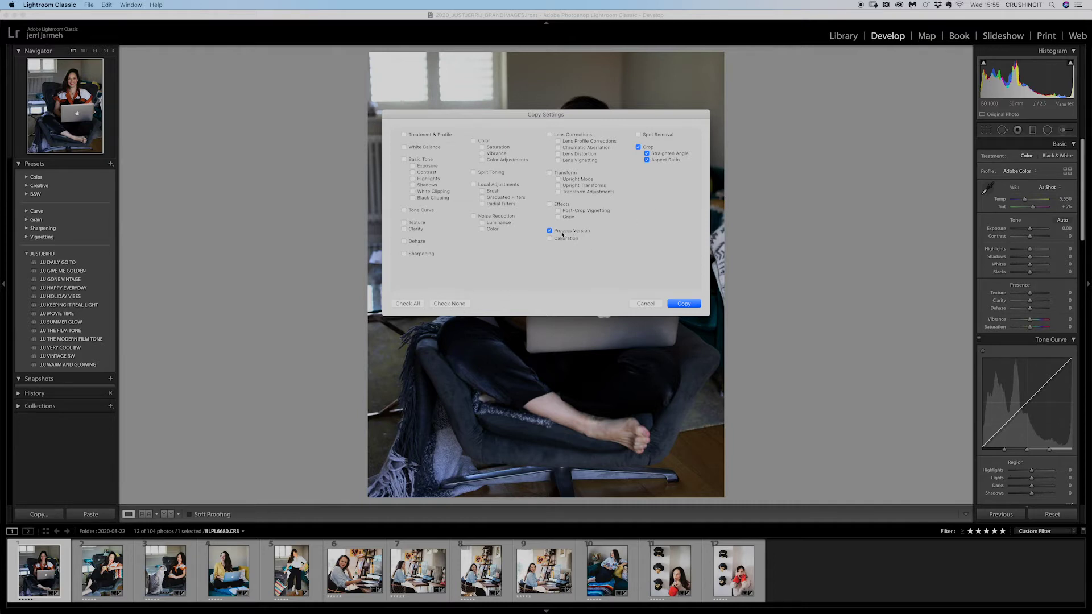
{"action": "left_click", "coordinate": [684, 304]}
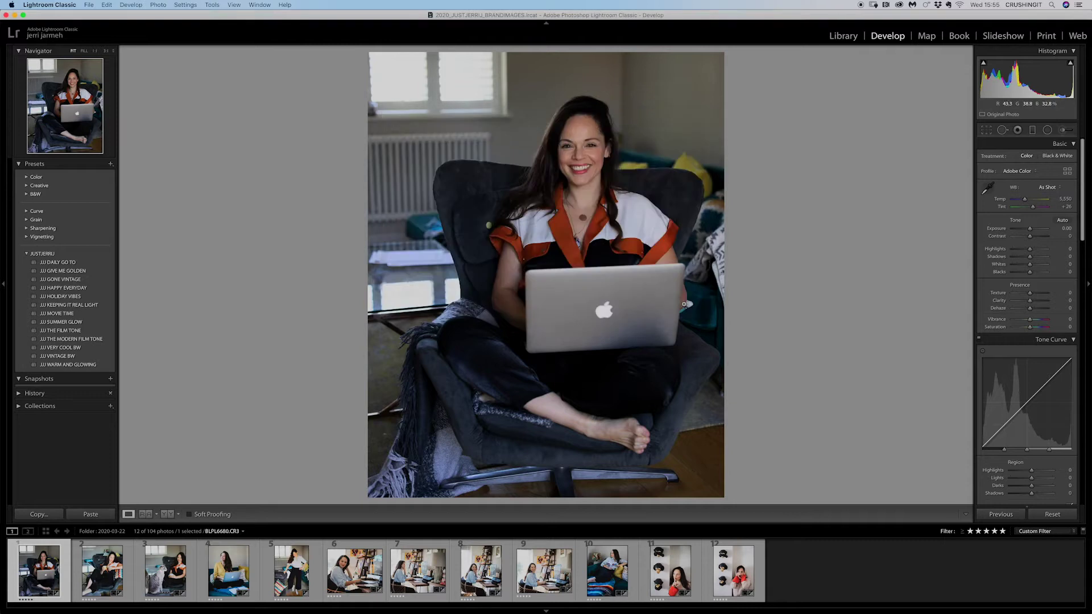
Reset all develop settings on the second photo and paste the copied crop onto it
{"action": "left_click", "coordinate": [104, 568]}
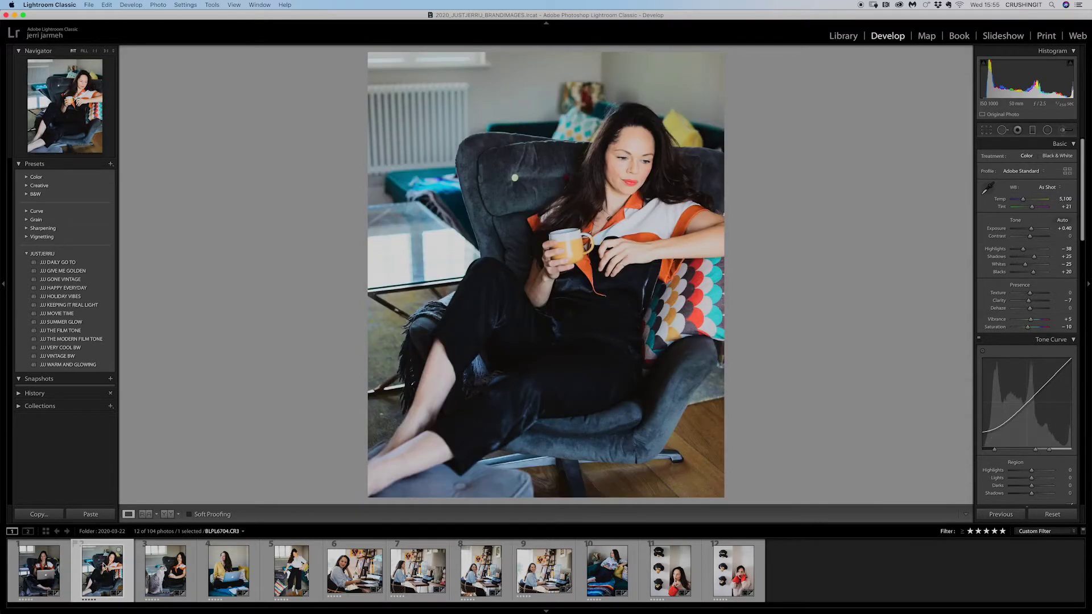
{"action": "left_click", "coordinate": [185, 5]}
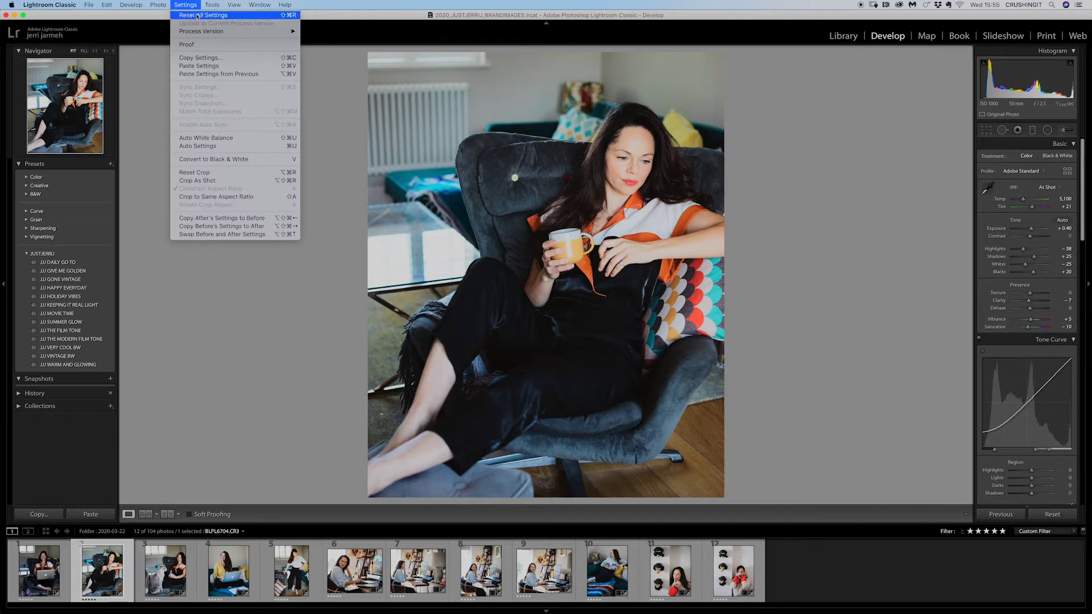
{"action": "left_click", "coordinate": [222, 17]}
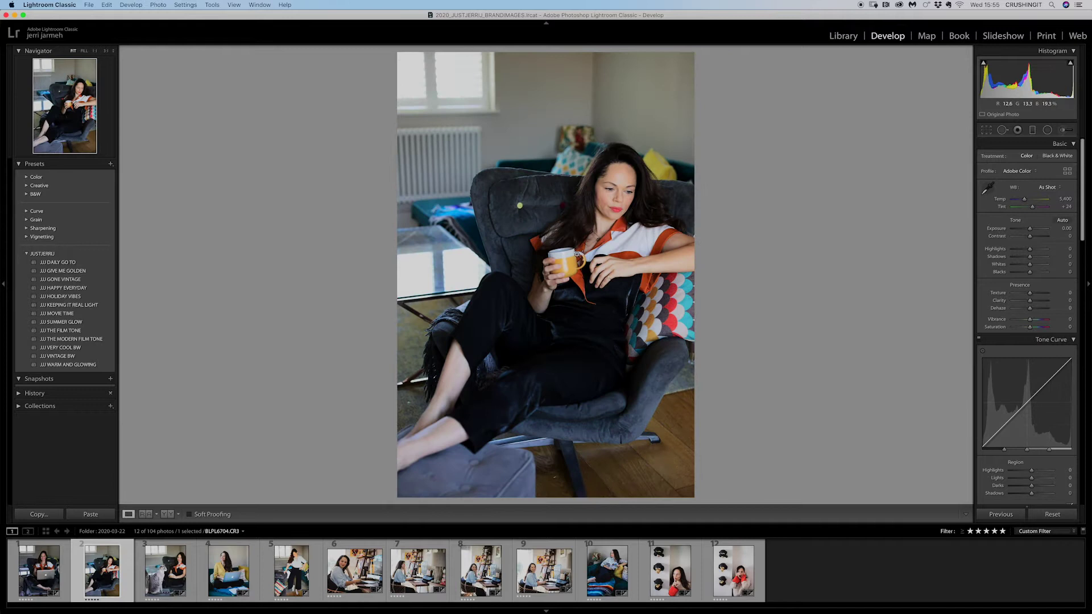
{"action": "left_click", "coordinate": [90, 514]}
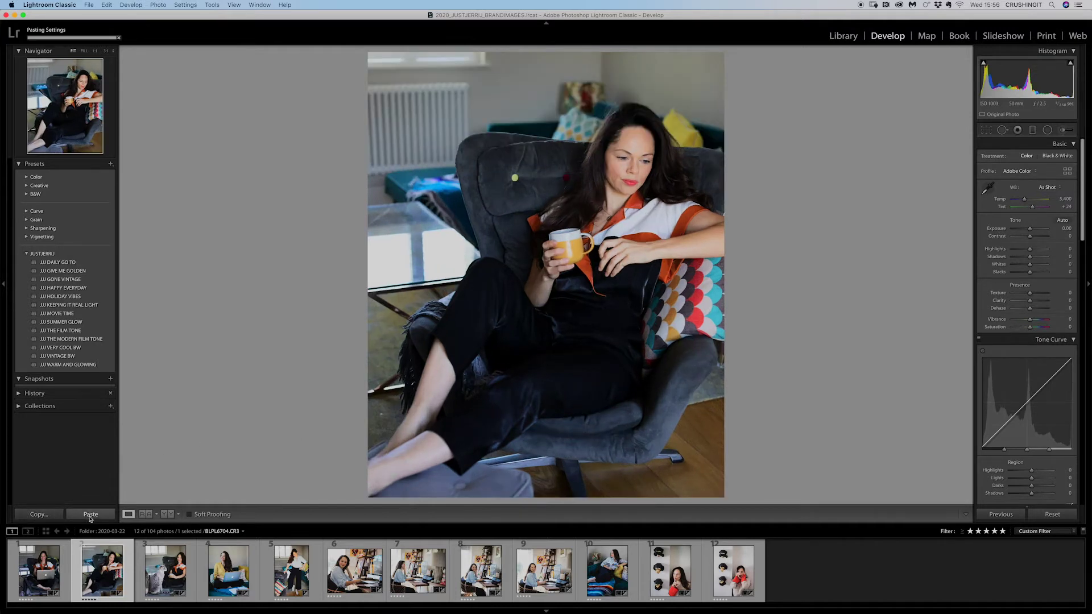
Reset the third photo, with the cat, to its unedited state and paste the copied crop onto it
{"action": "left_click", "coordinate": [166, 572]}
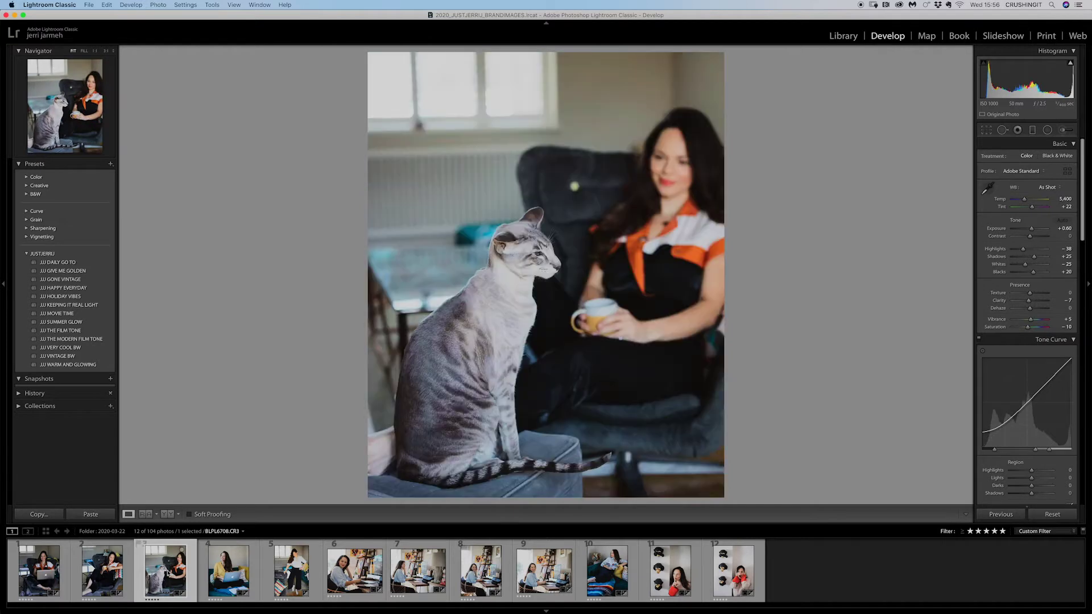
{"action": "left_click", "coordinate": [177, 8]}
{"action": "left_click", "coordinate": [191, 15]}
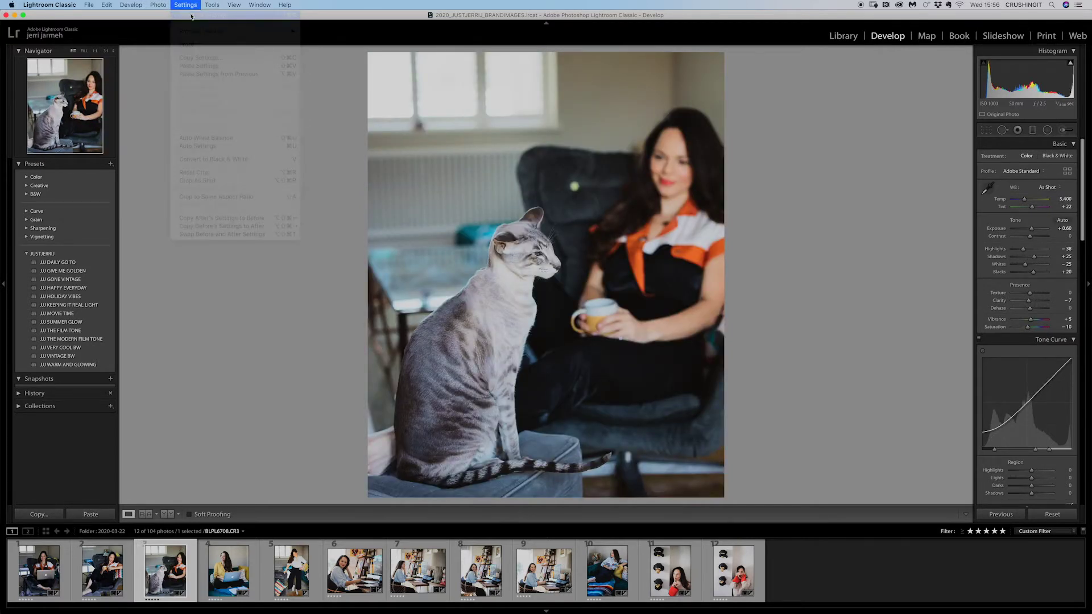
{"action": "left_click", "coordinate": [96, 515]}
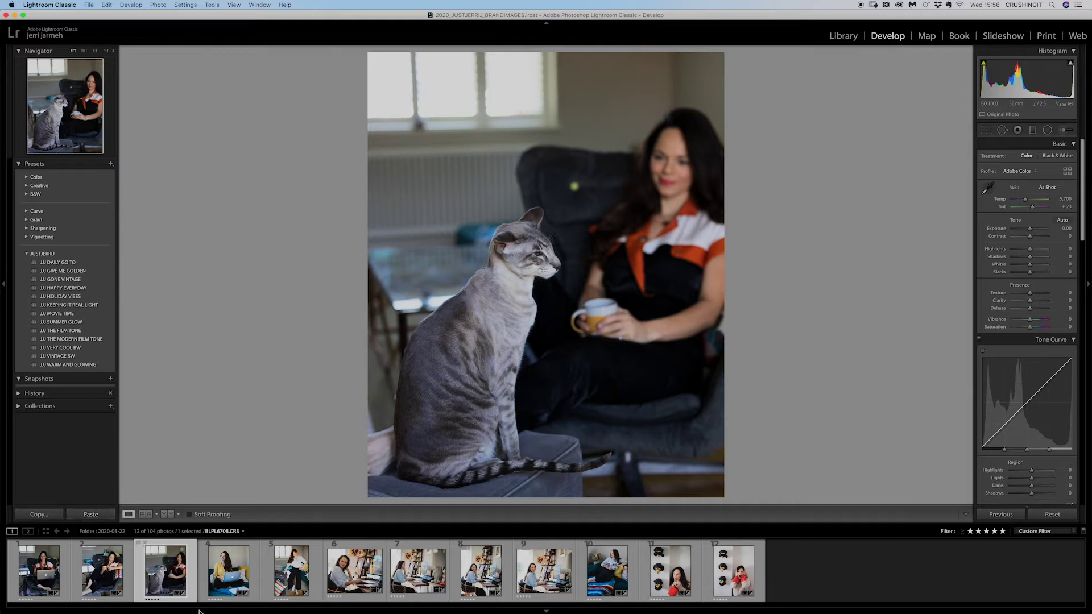
Clear all edits from the fourth photo, with the yellow shirt, and paste the copied crop onto it
{"action": "left_click", "coordinate": [224, 580]}
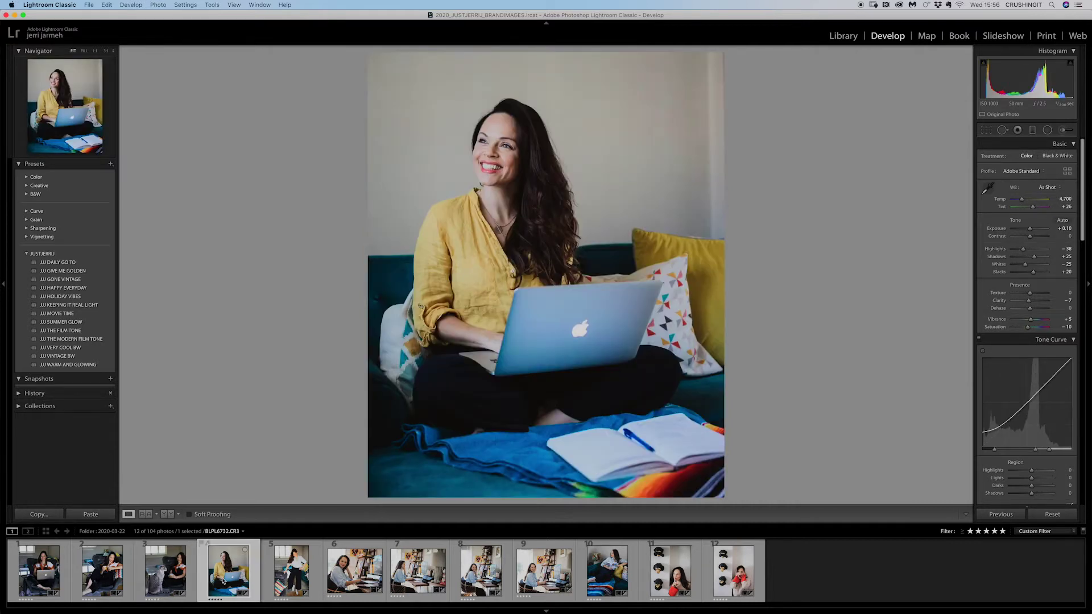
{"action": "left_click", "coordinate": [185, 4]}
{"action": "left_click", "coordinate": [187, 5]}
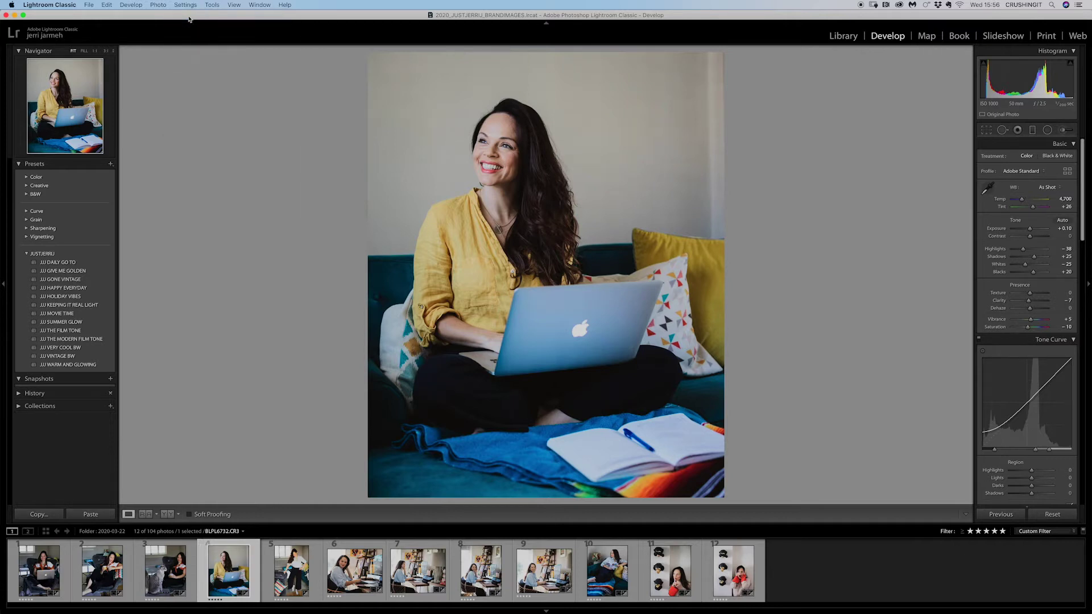
{"action": "left_click", "coordinate": [96, 515]}
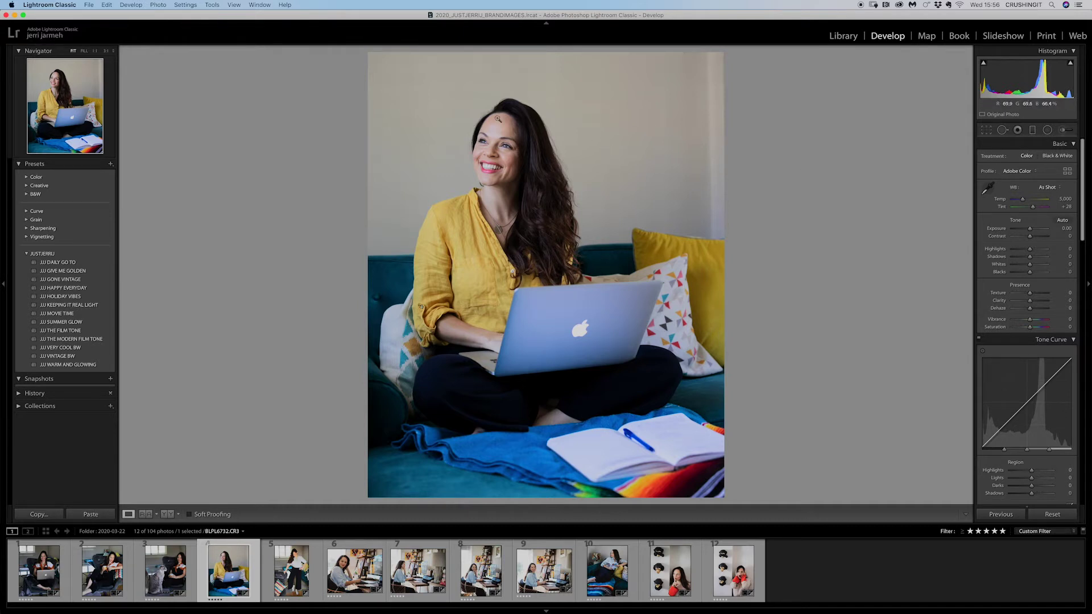
Inspect the fifth photo, of the woman standing by the armchair, up close and reset all its develop settings
{"action": "left_click", "coordinate": [294, 569]}
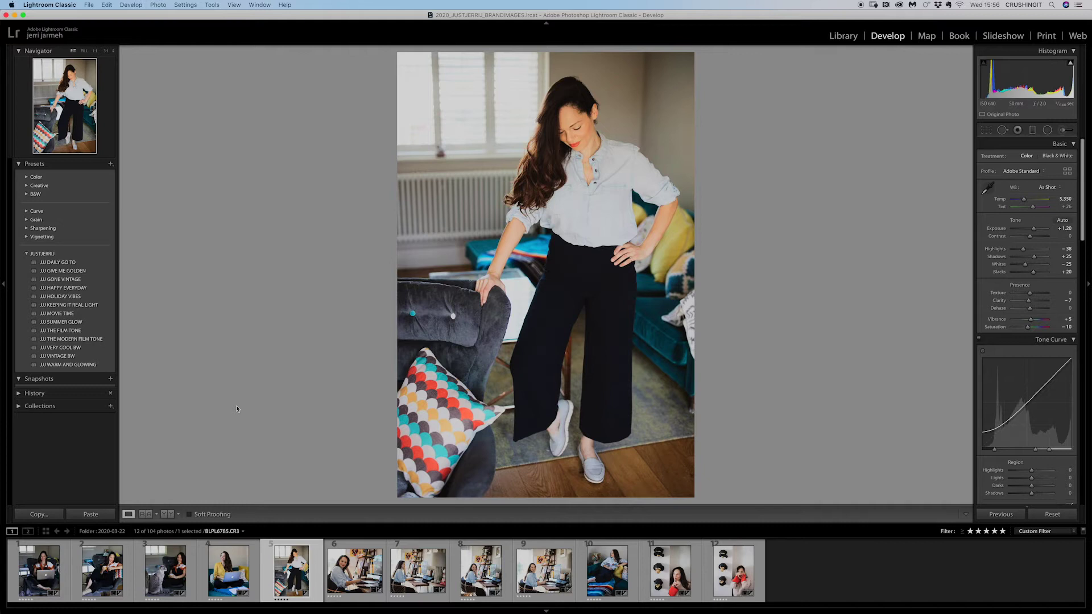
{"action": "key", "text": "z"}
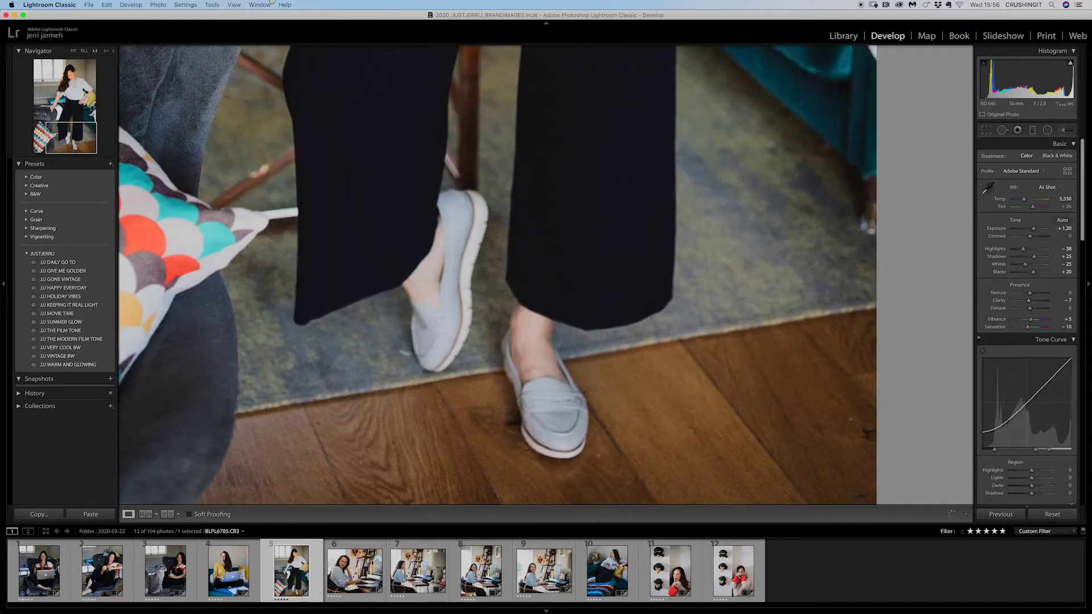
{"action": "left_click_drag", "start_coordinate": [432, 51], "coordinate": [536, 188]}
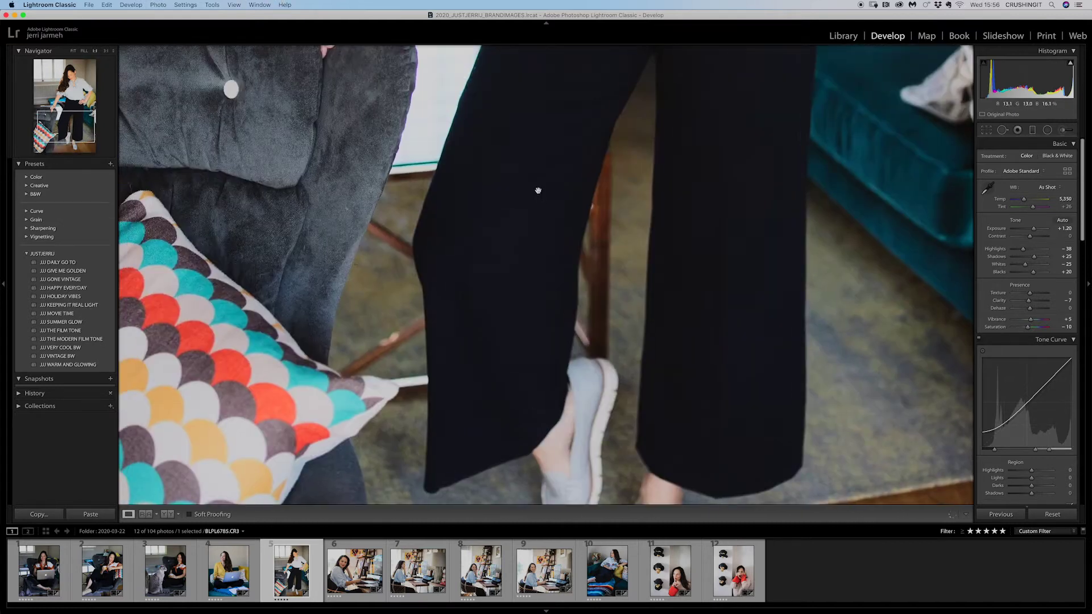
{"action": "left_click", "coordinate": [154, 105]}
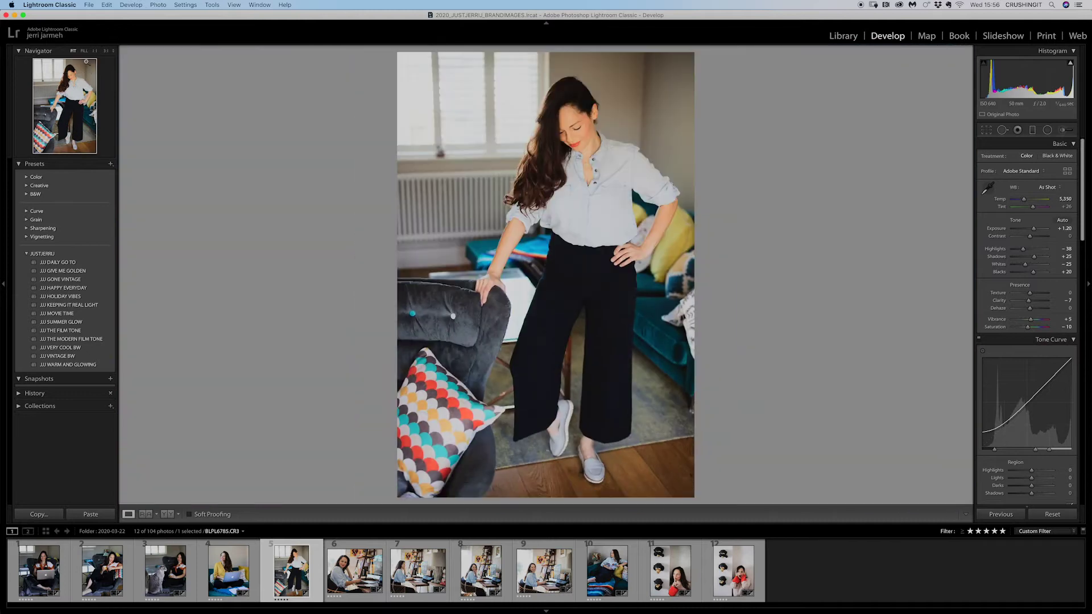
{"action": "left_click", "coordinate": [185, 5]}
{"action": "left_click", "coordinate": [187, 15]}
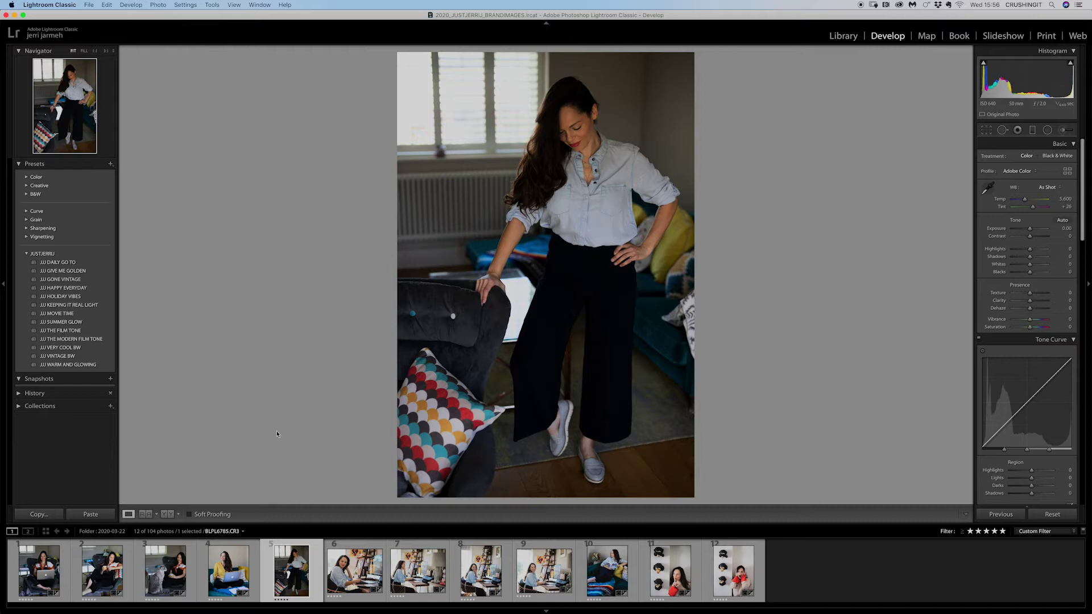
Apply each custom JJJ preset in turn to the first photo, from DAILY GO TO down to WARM AND GLOWING
{"action": "left_click", "coordinate": [40, 568]}
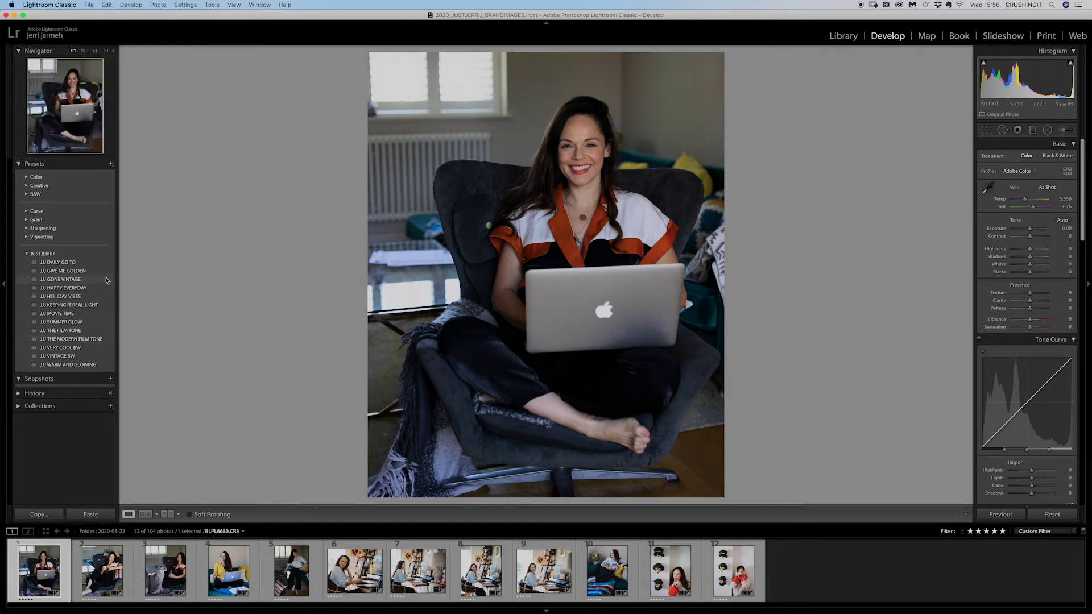
{"action": "left_click", "coordinate": [79, 262]}
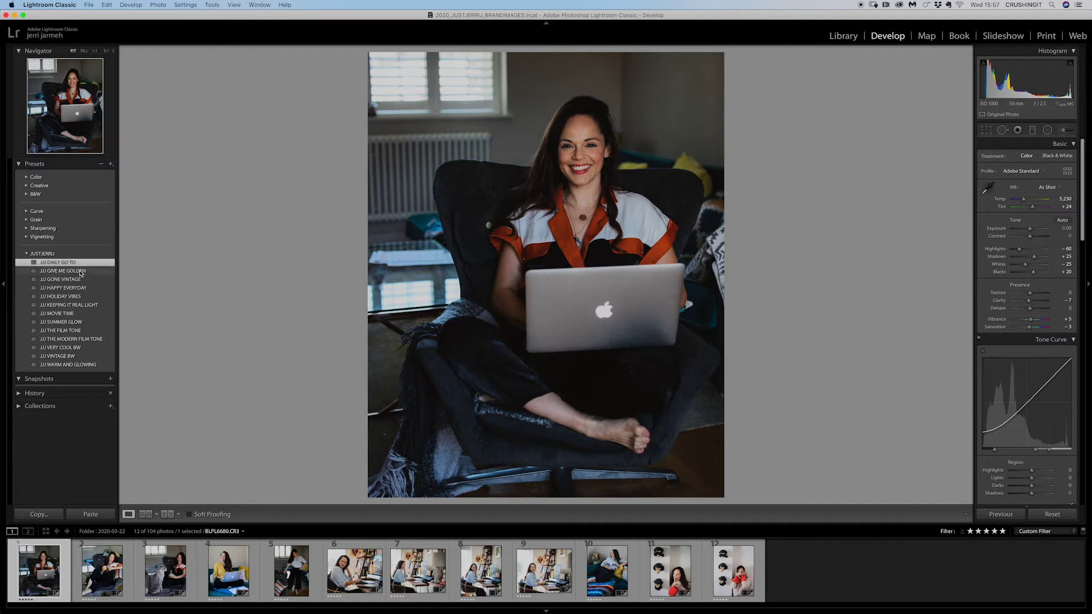
{"action": "left_click", "coordinate": [80, 272]}
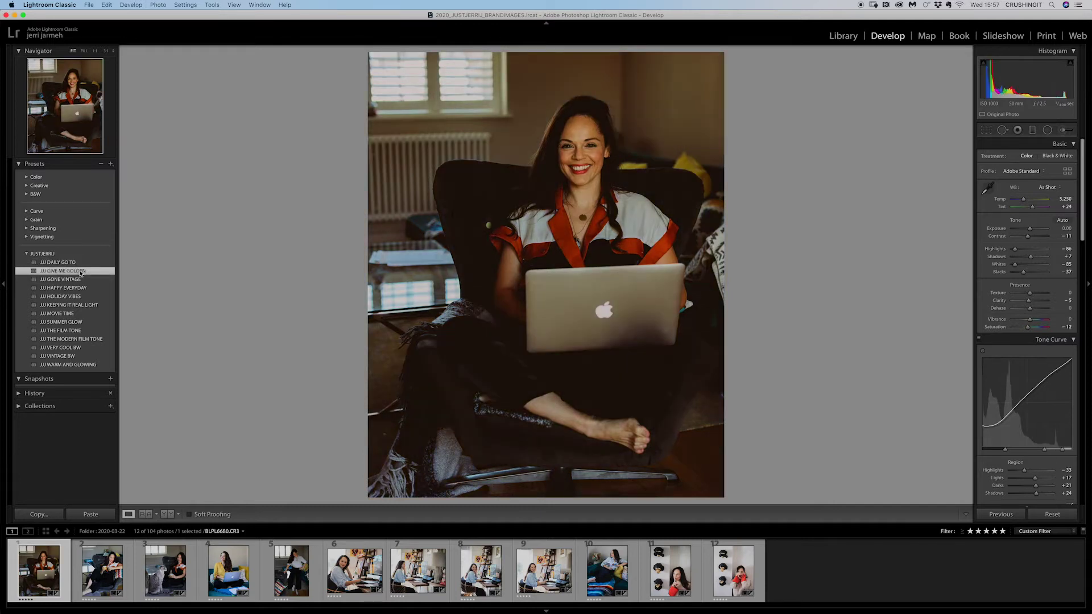
{"action": "left_click", "coordinate": [84, 280]}
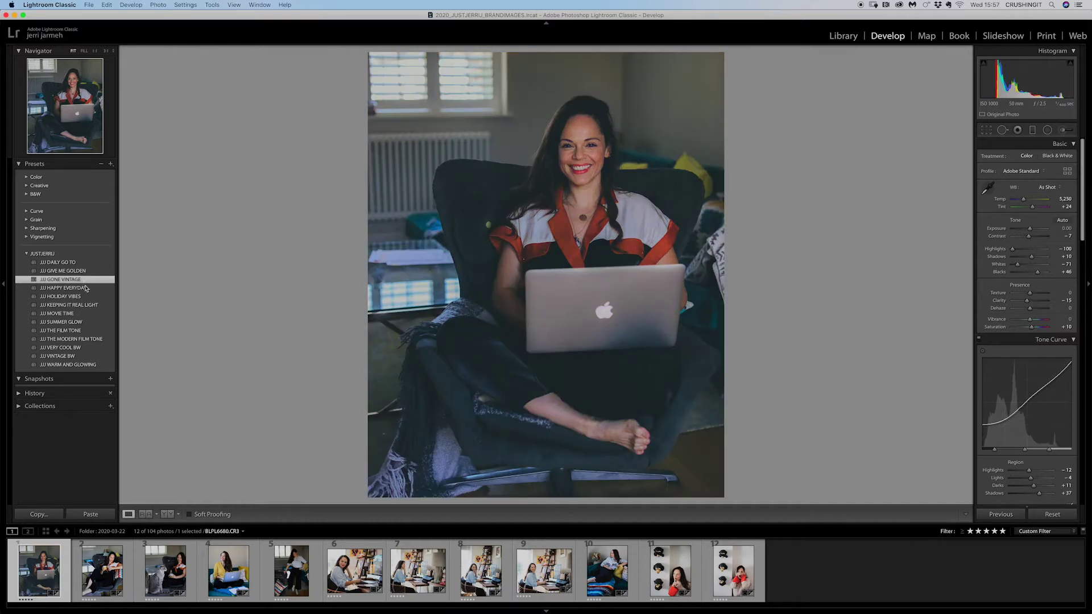
{"action": "left_click", "coordinate": [87, 289]}
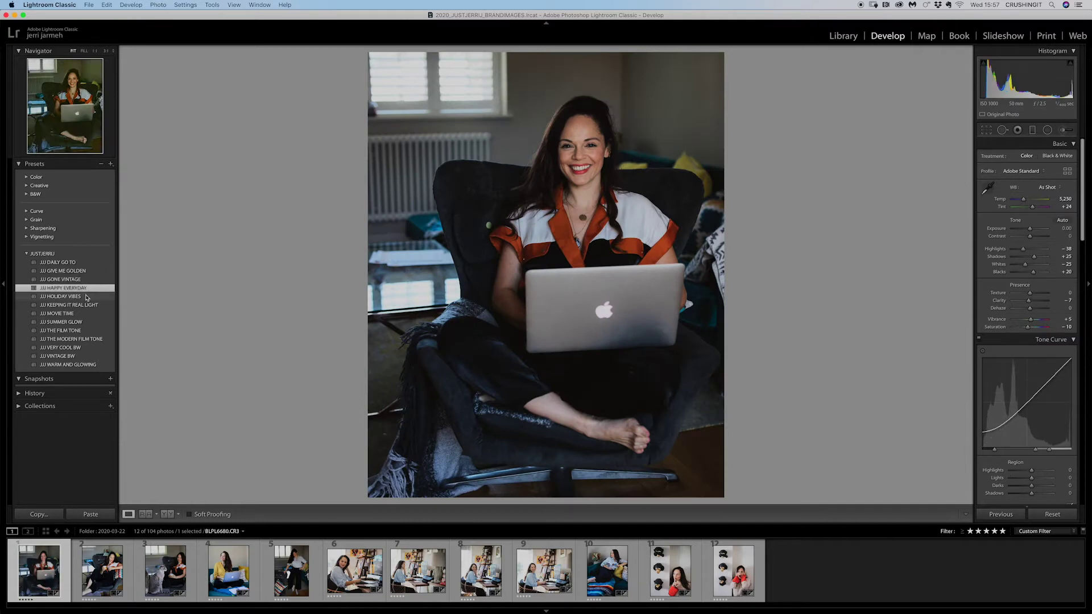
{"action": "left_click", "coordinate": [86, 297]}
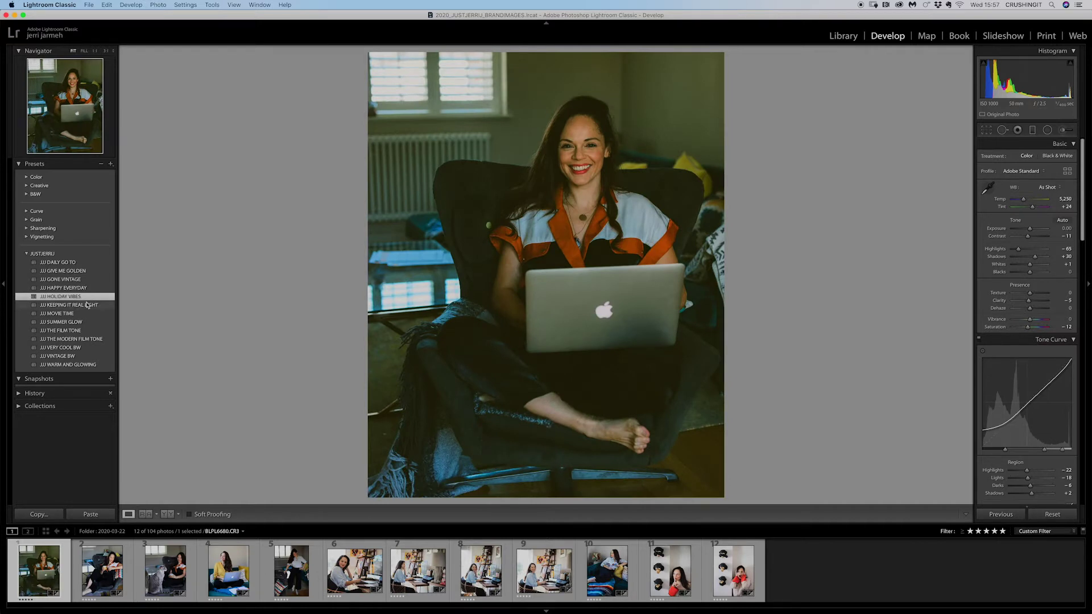
{"action": "left_click", "coordinate": [89, 306]}
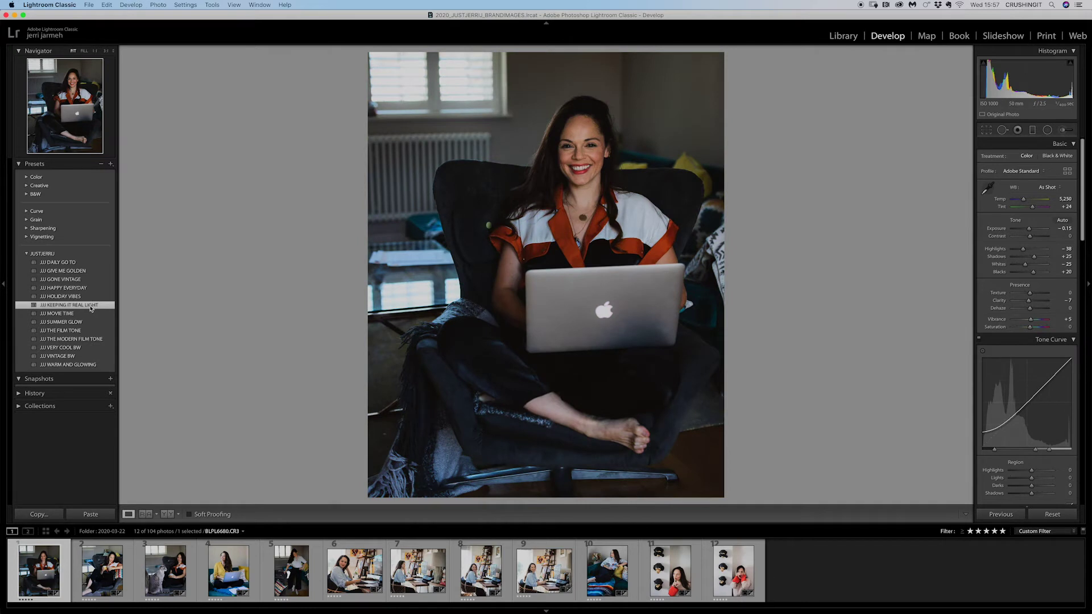
{"action": "left_click", "coordinate": [89, 313]}
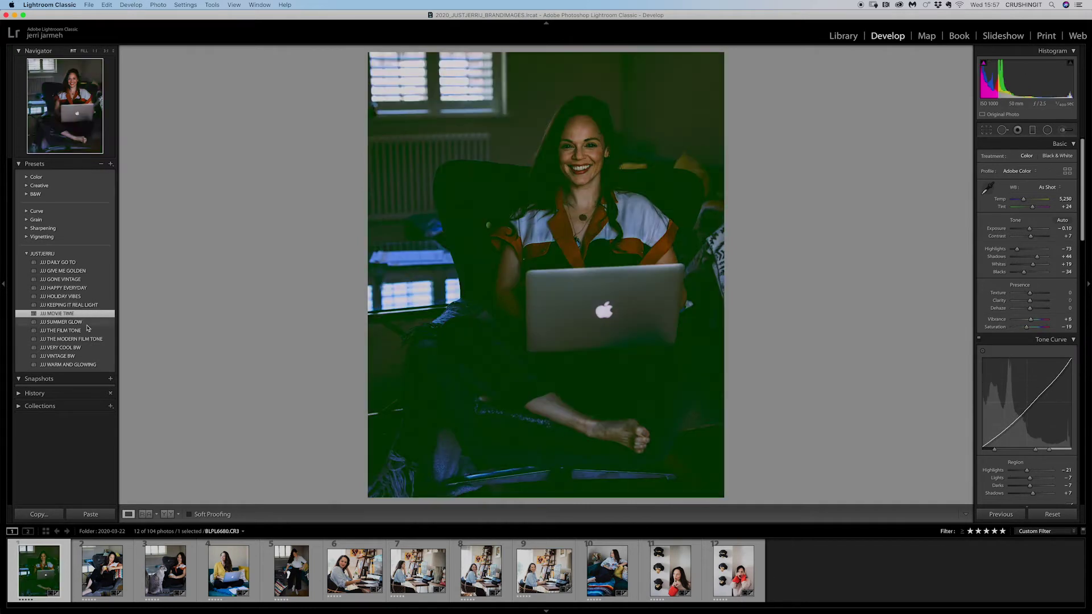
{"action": "left_click", "coordinate": [87, 322]}
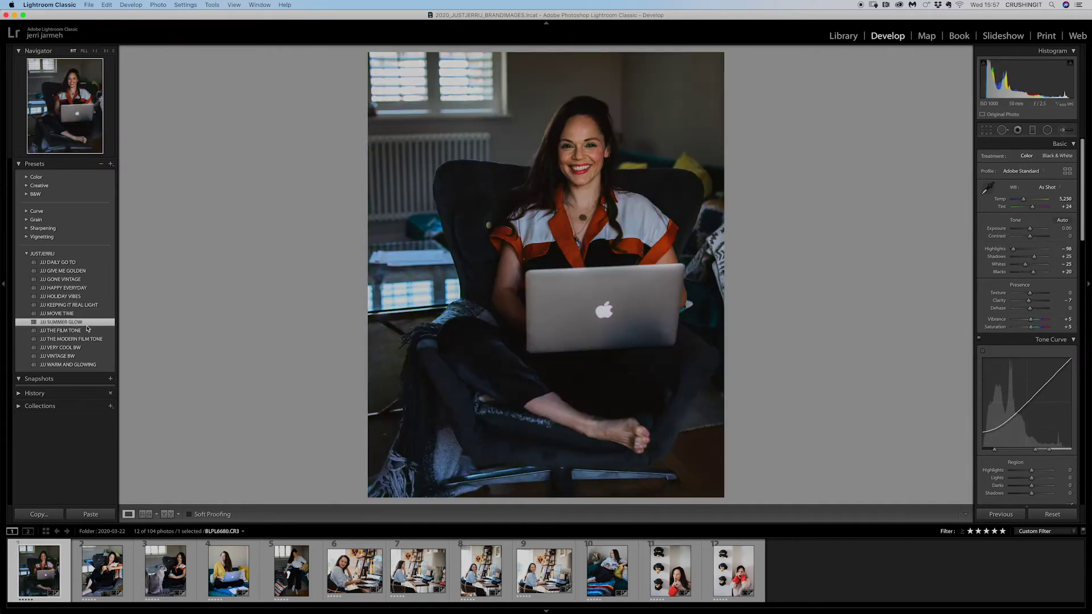
{"action": "left_click", "coordinate": [91, 331]}
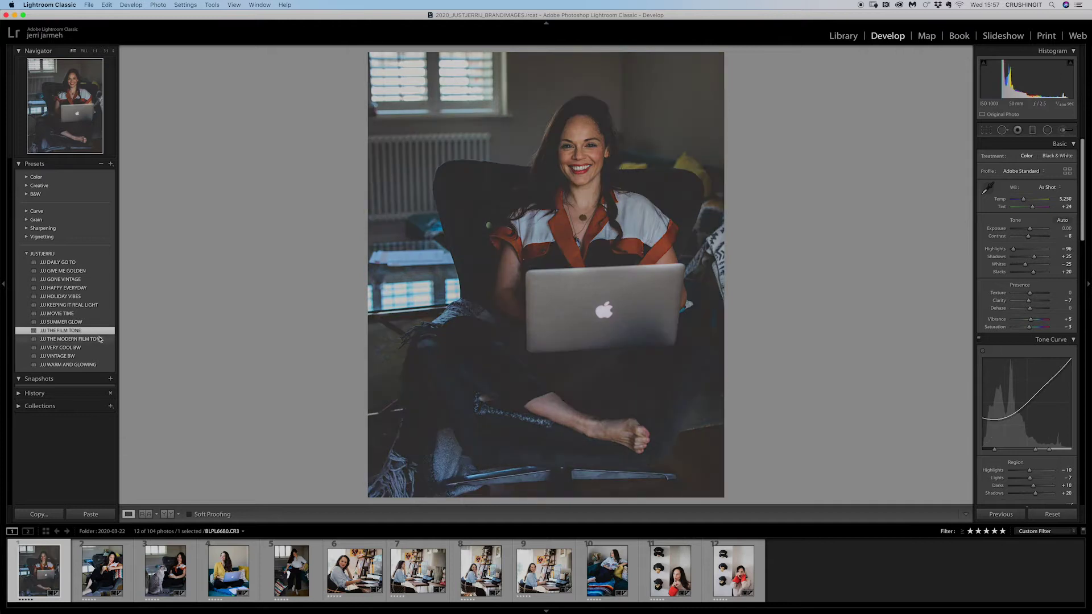
{"action": "left_click", "coordinate": [99, 339]}
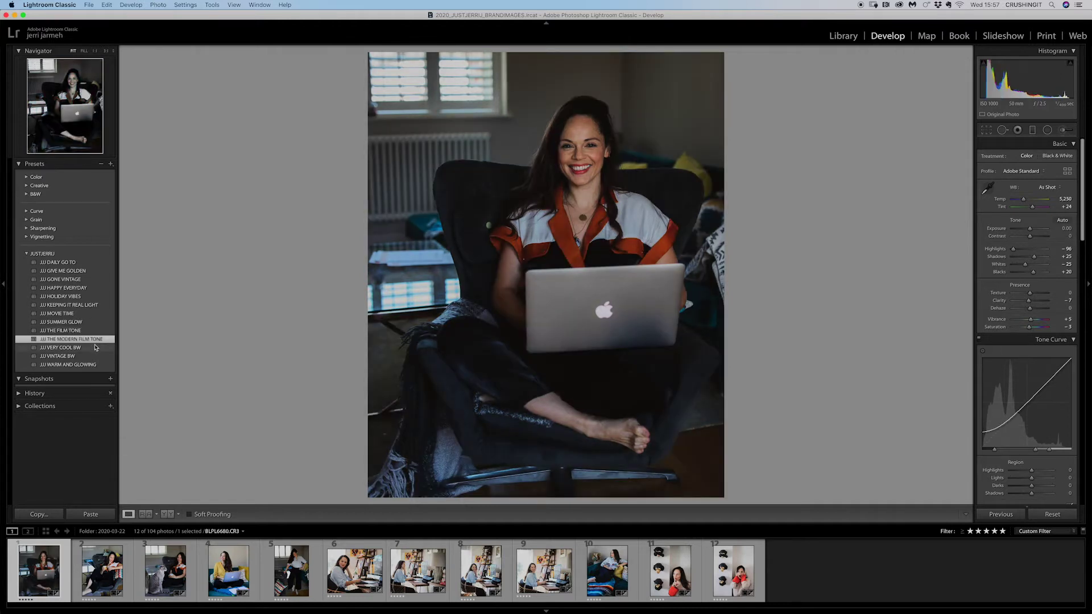
{"action": "left_click", "coordinate": [95, 348]}
{"action": "left_click", "coordinate": [93, 357]}
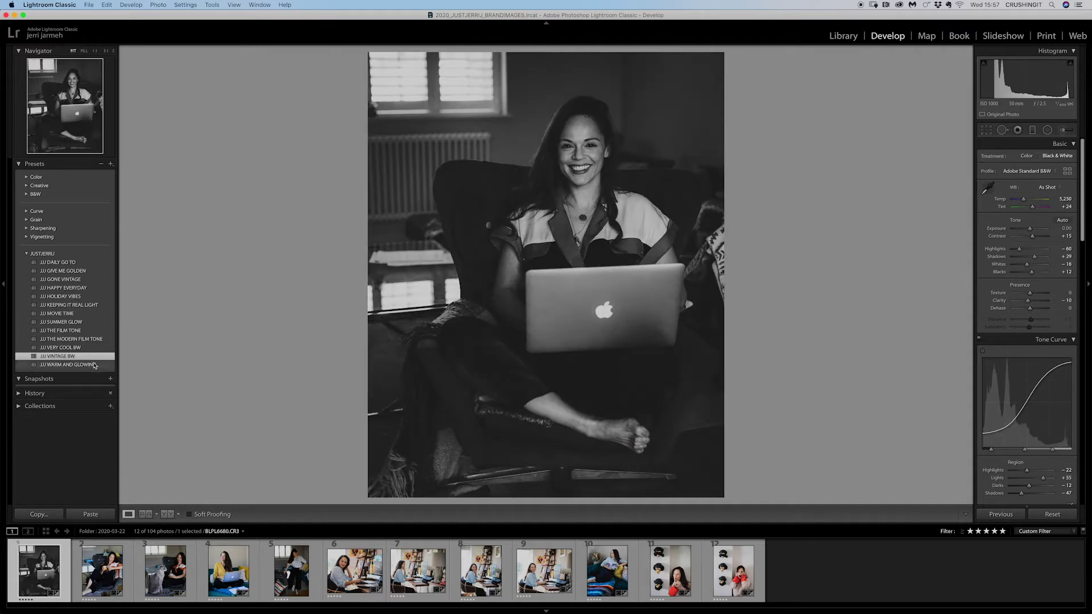
{"action": "left_click", "coordinate": [95, 365]}
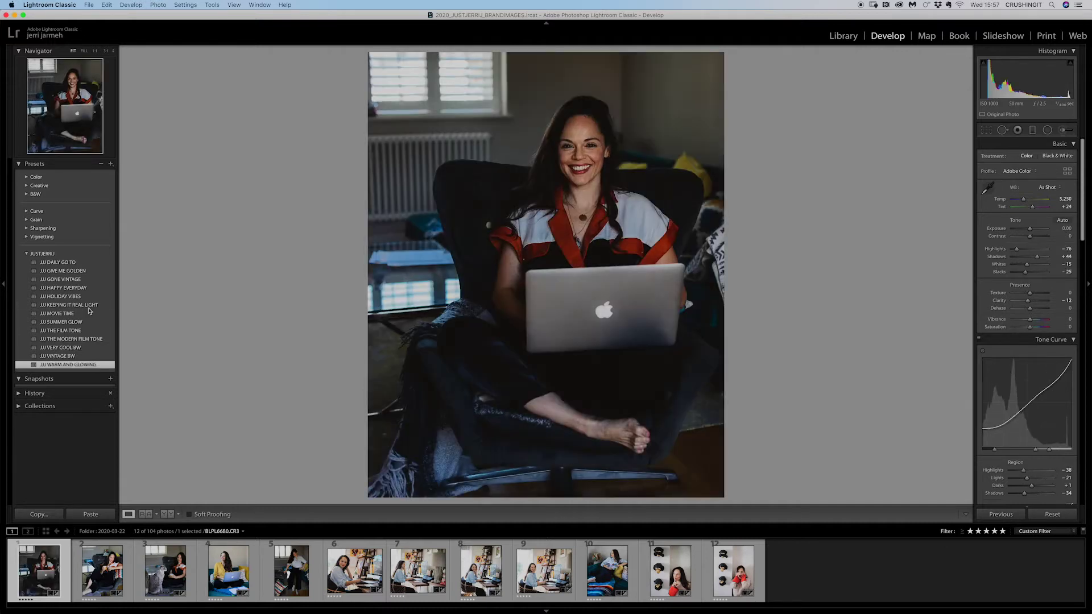
Apply the JJJ DAILY GO TO preset to the first photo and set Exposure +0.85, Highlights -38, Shadows +21, Whites -4 and Blacks +32
{"action": "left_click", "coordinate": [69, 263]}
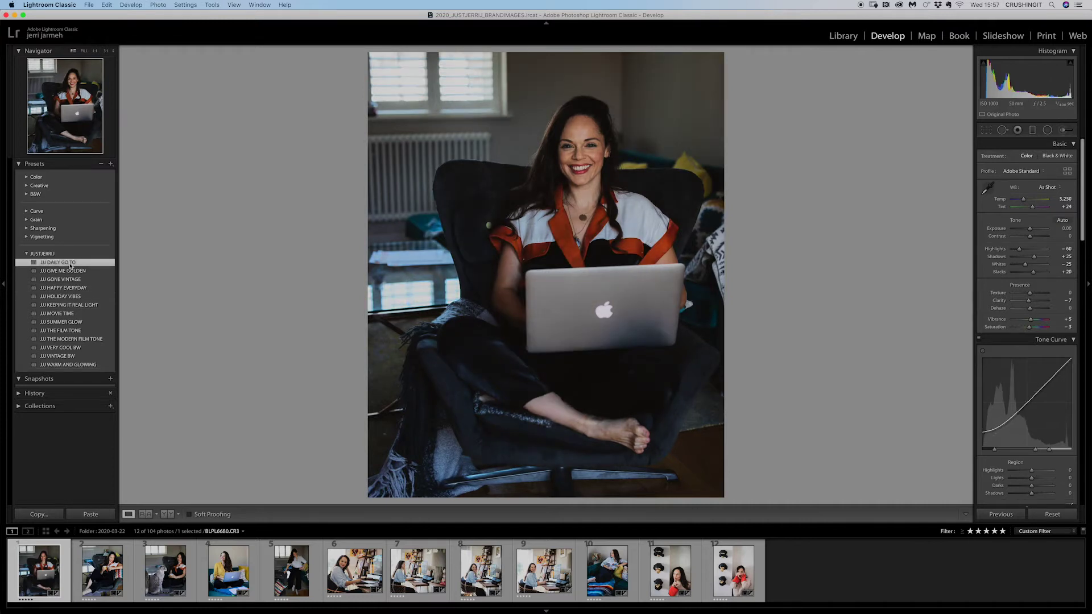
{"action": "left_click_drag", "start_coordinate": [1029, 228], "coordinate": [1033, 230]}
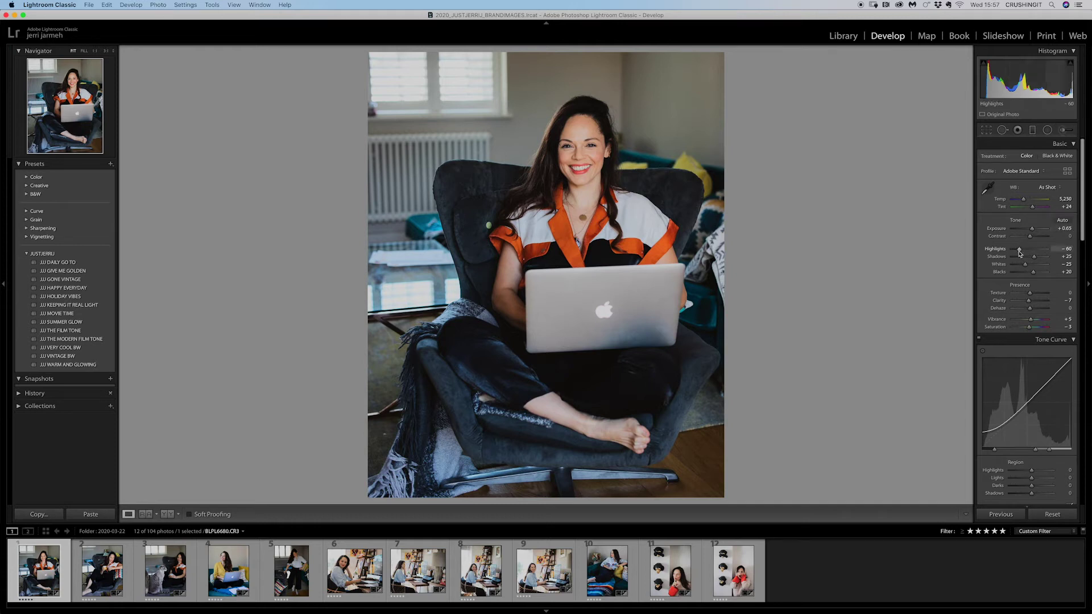
{"action": "left_click_drag", "start_coordinate": [1019, 252], "coordinate": [1024, 254]}
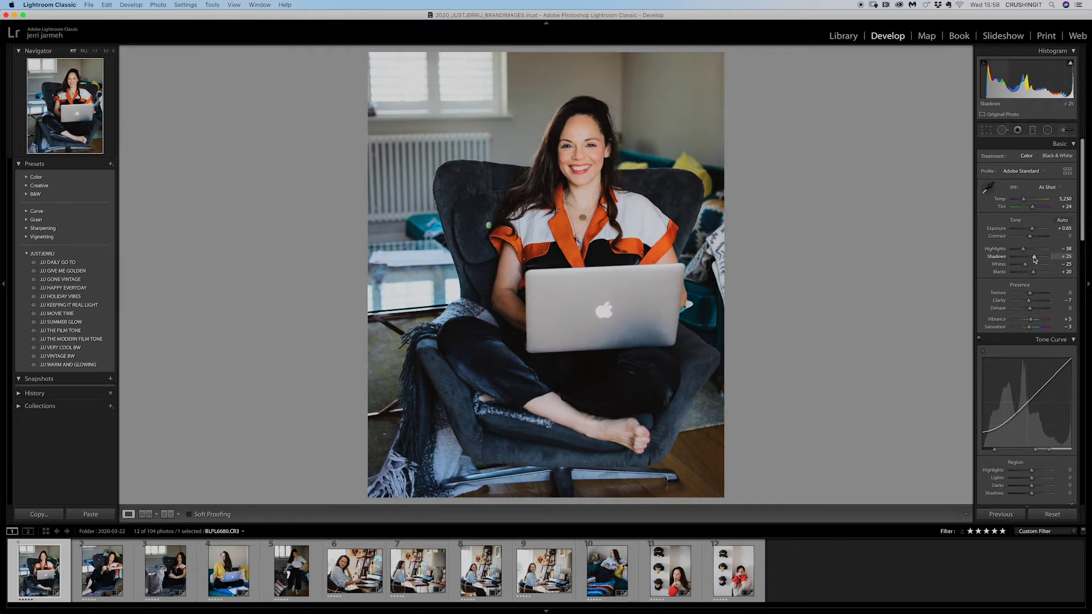
{"action": "left_click_drag", "start_coordinate": [1035, 259], "coordinate": [1033, 259]}
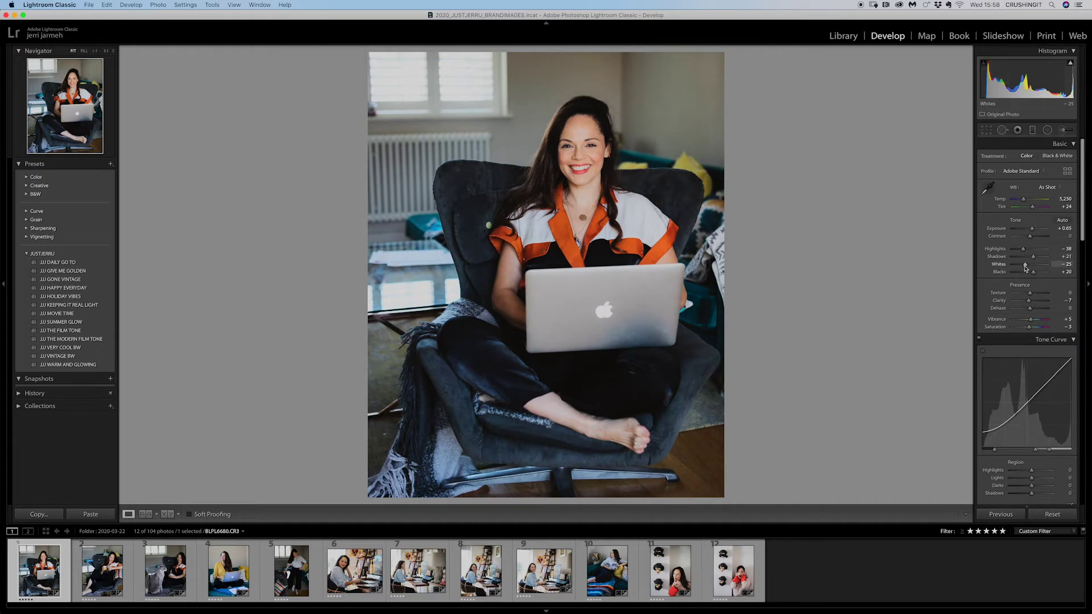
{"action": "mouse_move", "coordinate": [1024, 266]}
{"action": "left_mouse_down"}
{"action": "mouse_move", "coordinate": [1039, 273]}
{"action": "mouse_move", "coordinate": [1030, 277]}
{"action": "left_mouse_up"}
{"action": "left_click_drag", "start_coordinate": [1030, 277], "coordinate": [1036, 276]}
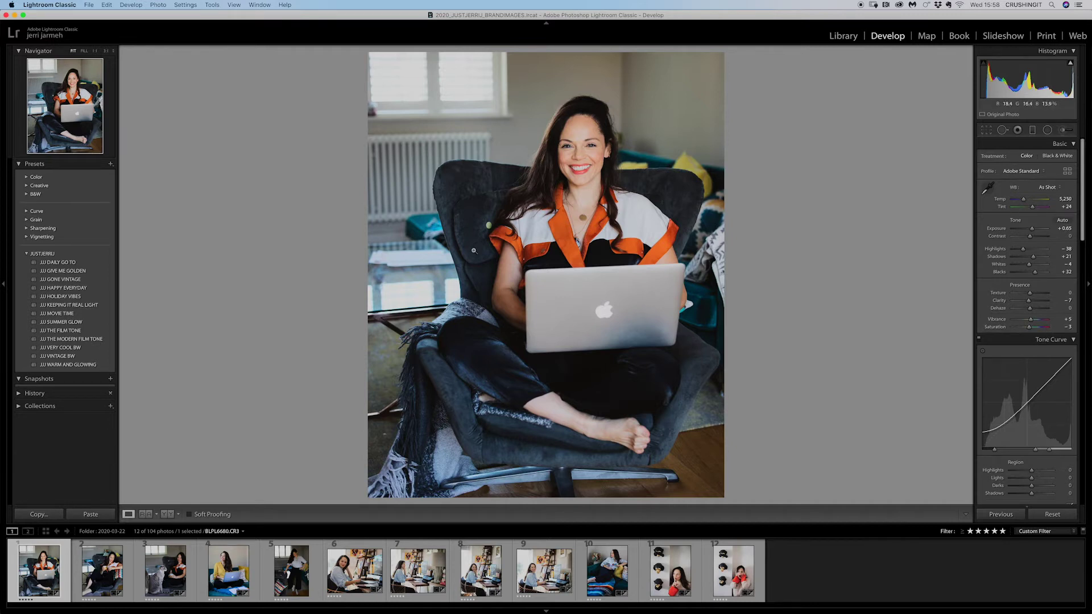
Copy all of the first photo's develop settings except white balance and crop, and paste them onto the second photo
{"action": "left_click", "coordinate": [32, 516]}
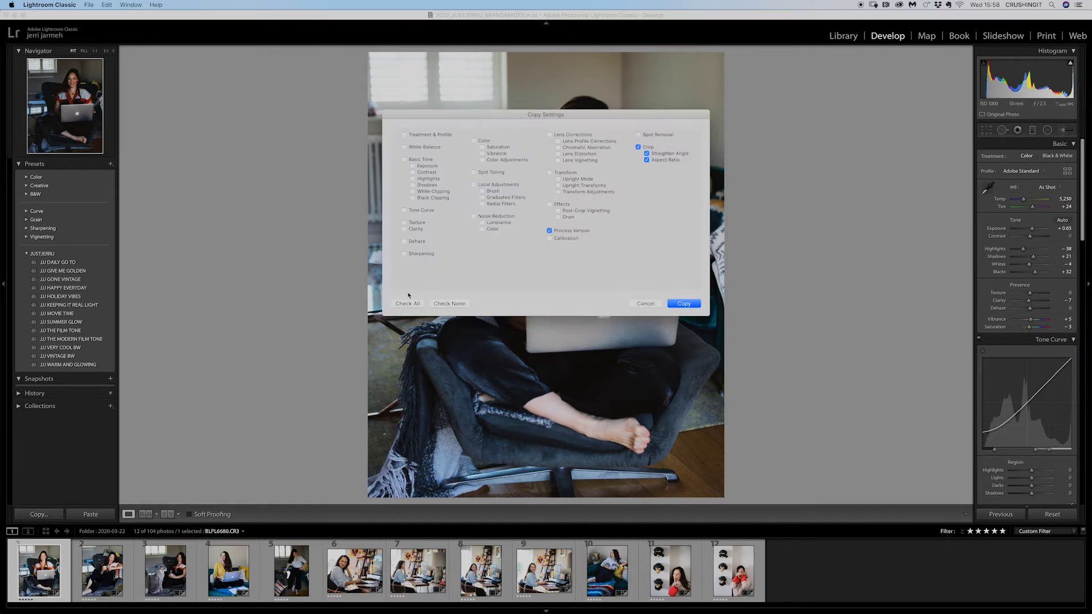
{"action": "left_click", "coordinate": [408, 304]}
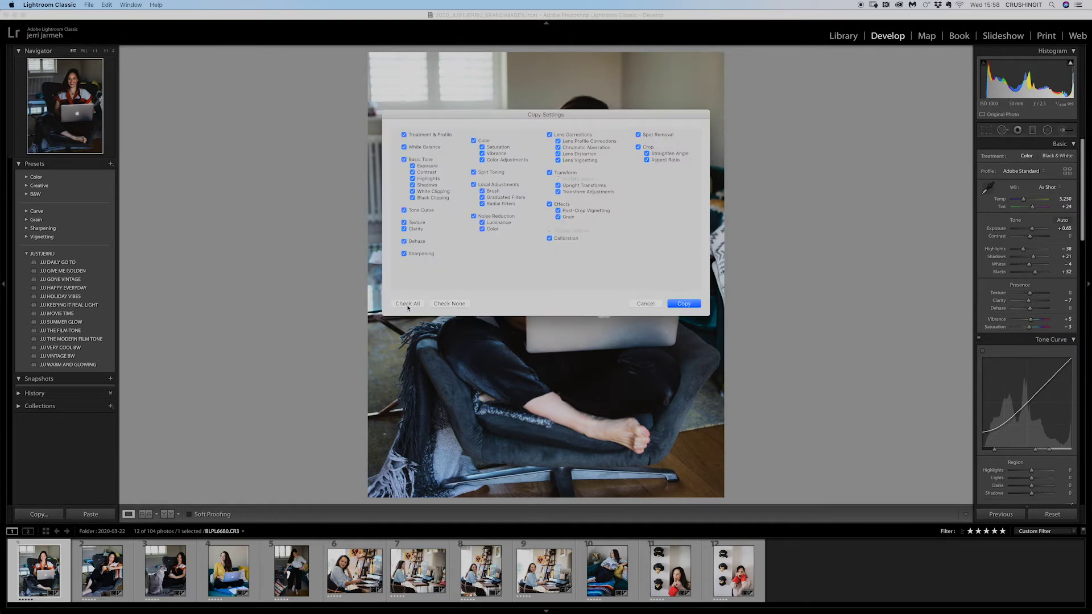
{"action": "left_click", "coordinate": [404, 148]}
{"action": "left_click", "coordinate": [638, 148]}
{"action": "left_click", "coordinate": [685, 304]}
{"action": "left_click", "coordinate": [91, 562]}
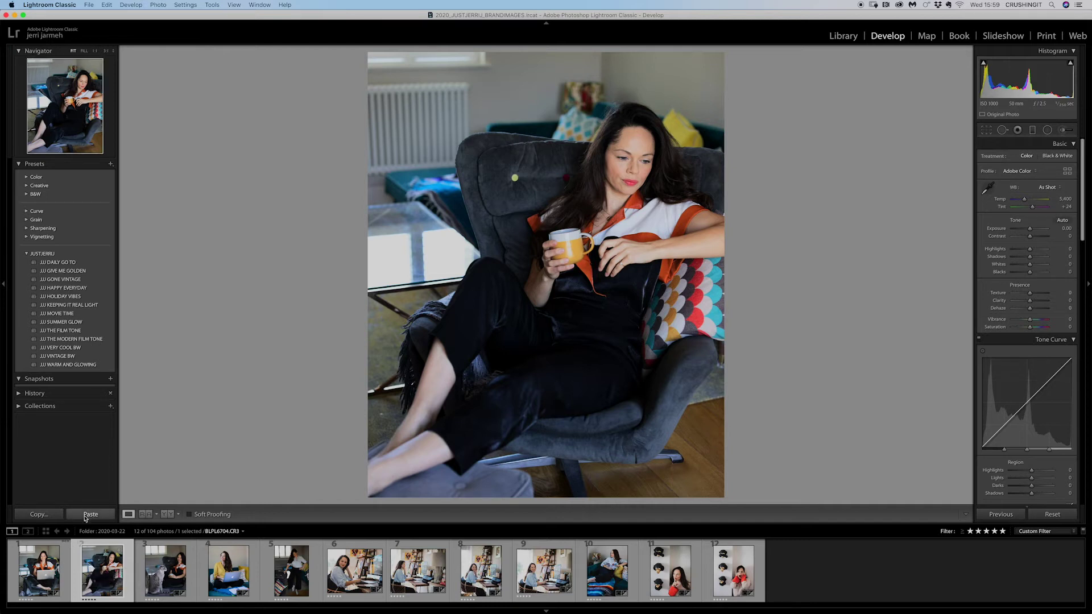
{"action": "left_click", "coordinate": [87, 517]}
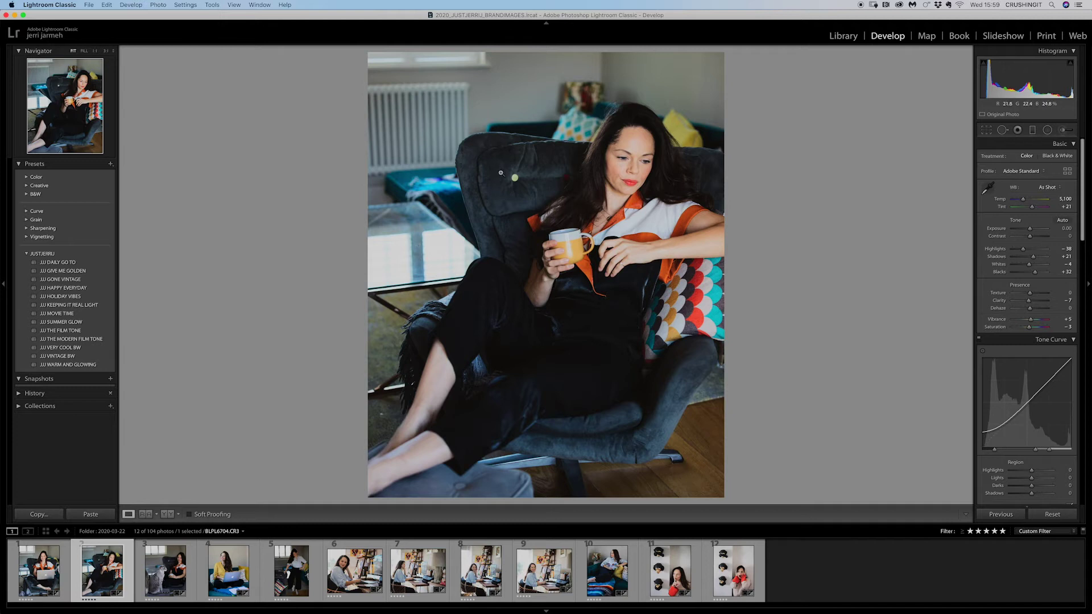
Compare the second photo's edited version with its before view several times
{"action": "key", "text": "backslash"}
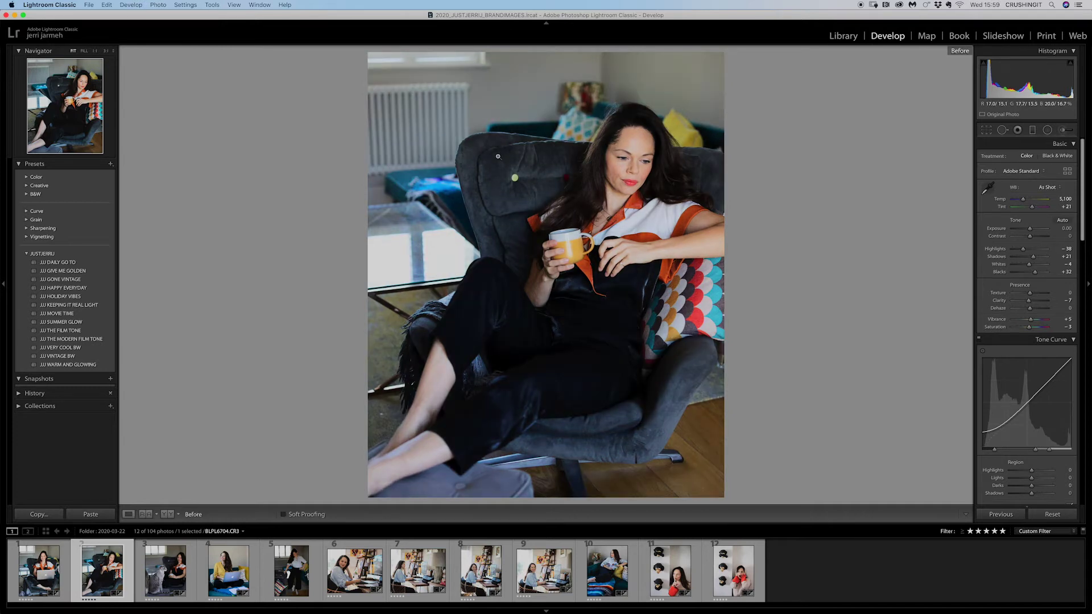
{"action": "key", "text": "backslash"}
{"action": "key", "text": "super"}
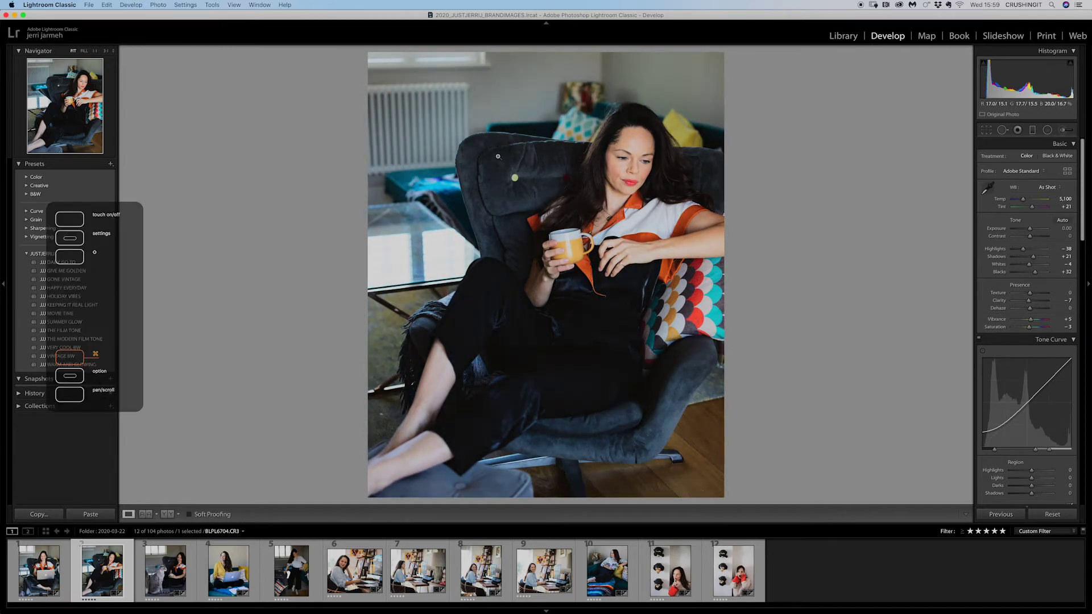
{"action": "key", "text": "backslash"}
{"action": "key", "text": "backslash"}
{"action": "key", "text": "backslash"}
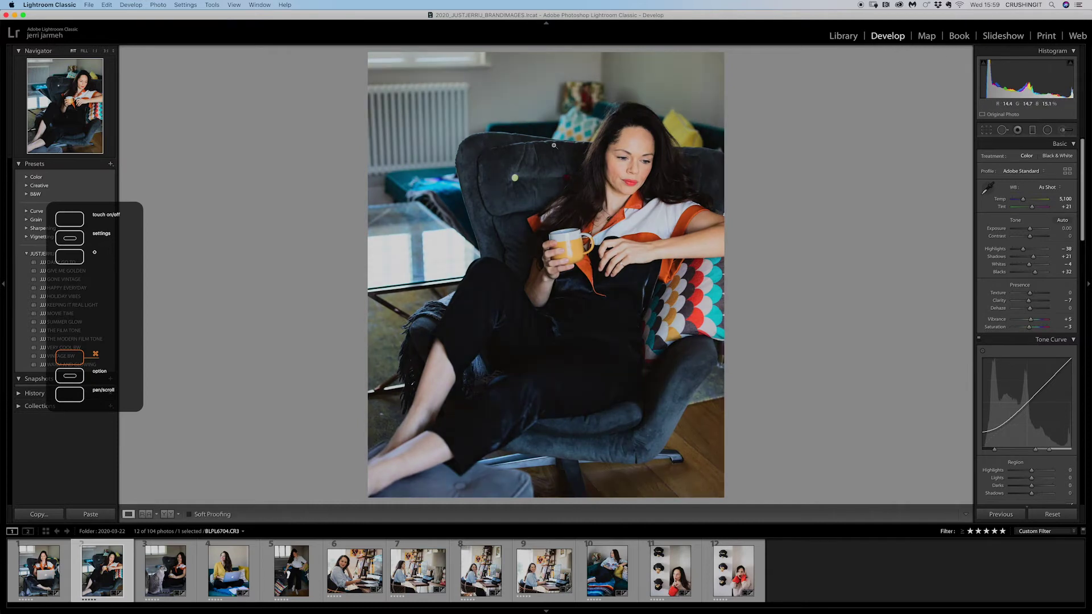
Compare the first photo, with the laptop on the armchair, before and after its edits
{"action": "left_click", "coordinate": [39, 562]}
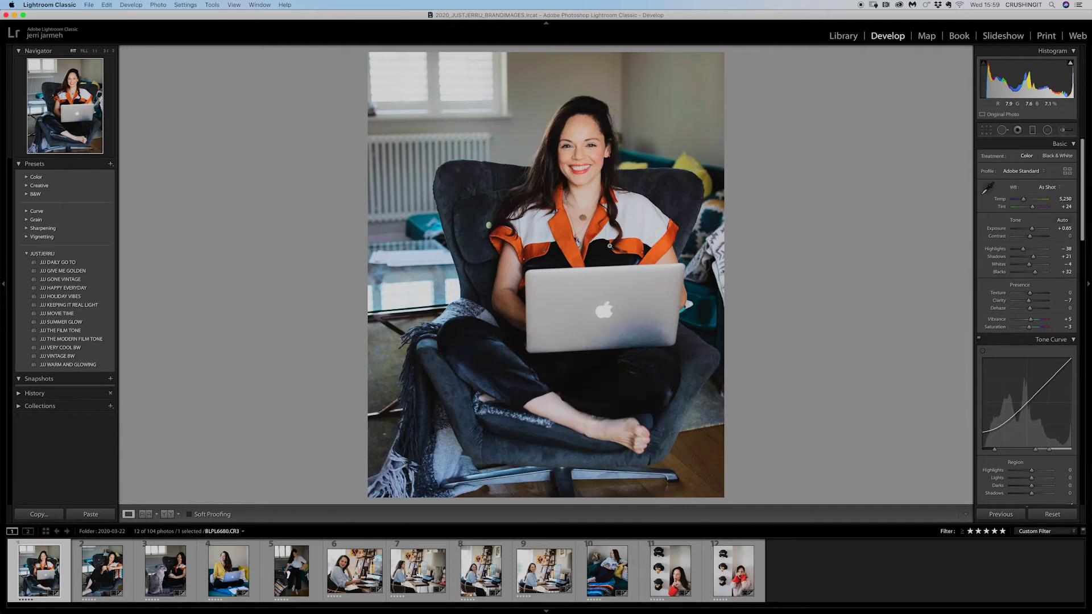
{"action": "key", "text": "backslash"}
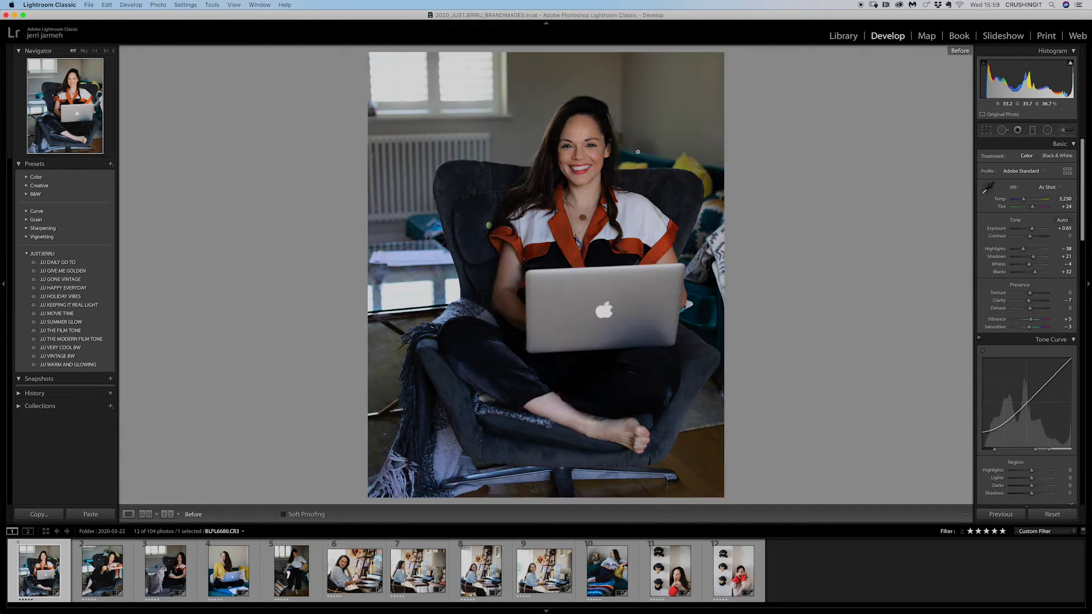
{"action": "key", "text": "backslash"}
{"action": "key", "text": "backslash"}
{"action": "key", "text": "backslash"}
{"action": "key", "text": "backslash"}
{"action": "key", "text": "backslash"}
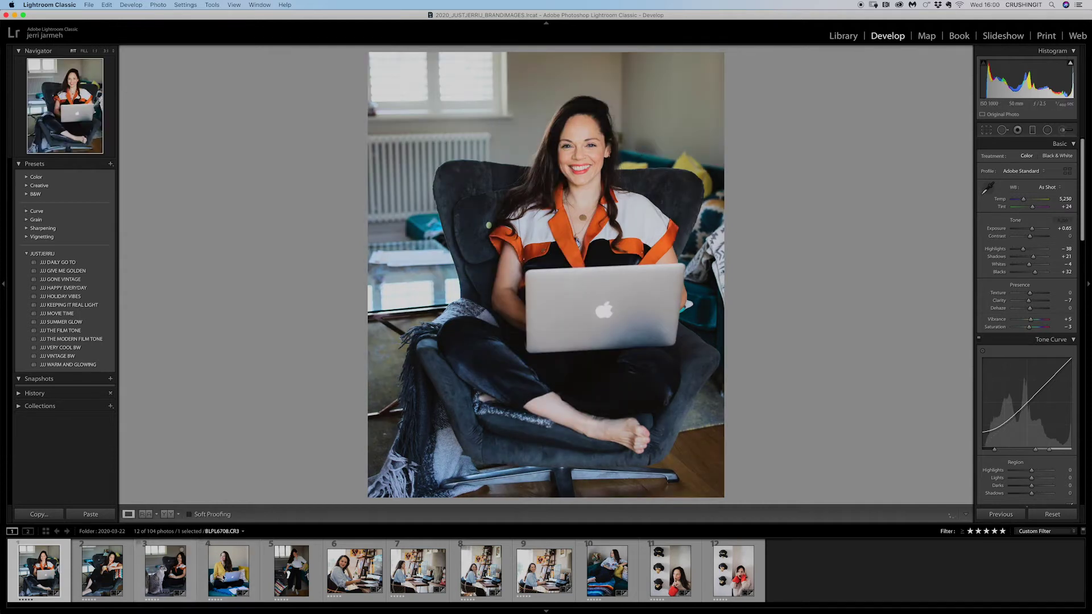
Apply the JJJ DAILY GO TO preset to the fourth photo, with the yellow shirt, and set its Exposure to +0.35
{"action": "left_click", "coordinate": [228, 571]}
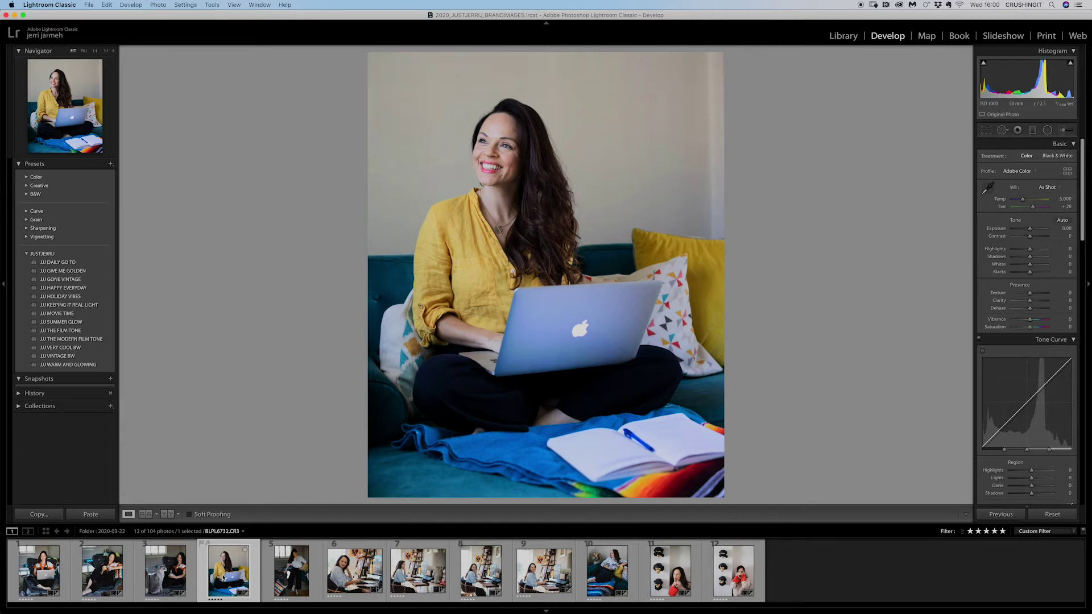
{"action": "left_click", "coordinate": [55, 265]}
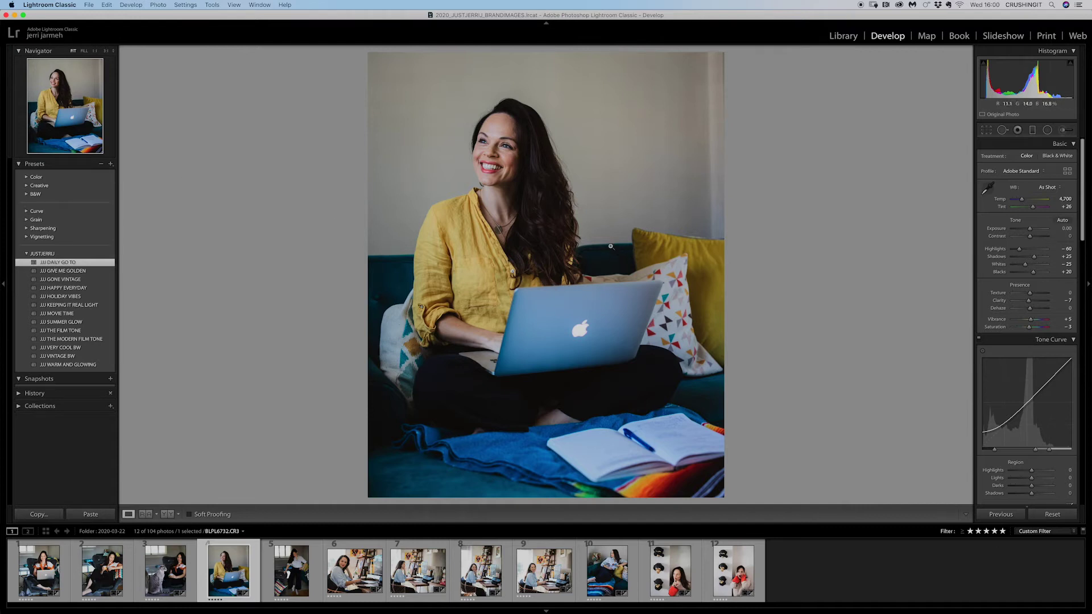
{"action": "left_click_drag", "start_coordinate": [1029, 228], "coordinate": [1032, 231]}
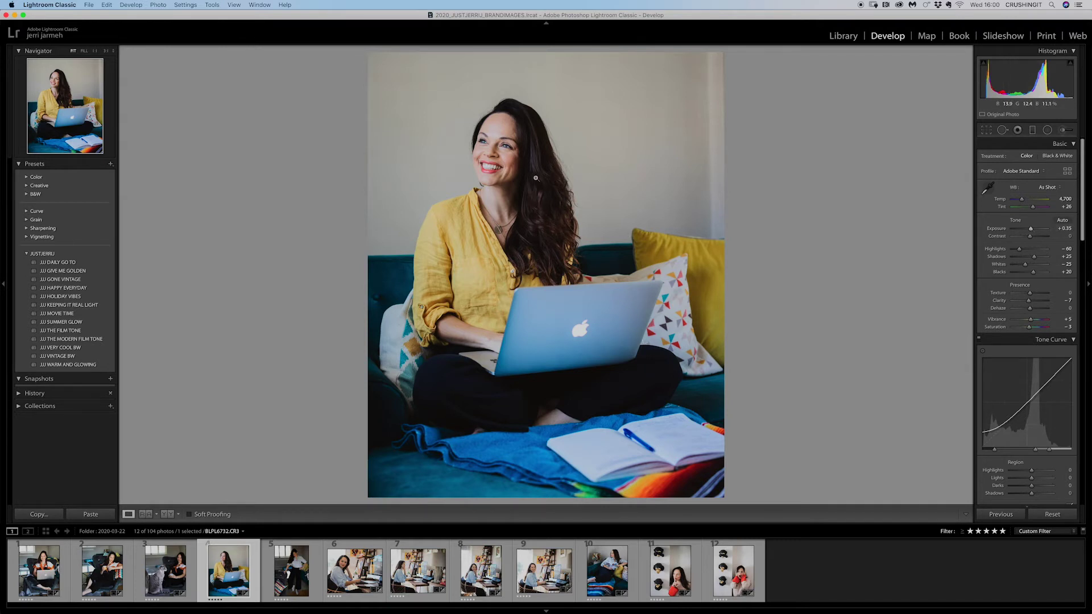
{"action": "left_click_drag", "start_coordinate": [1082, 204], "coordinate": [1088, 468]}
{"action": "left_click_drag", "start_coordinate": [1087, 421], "coordinate": [1084, 460]}
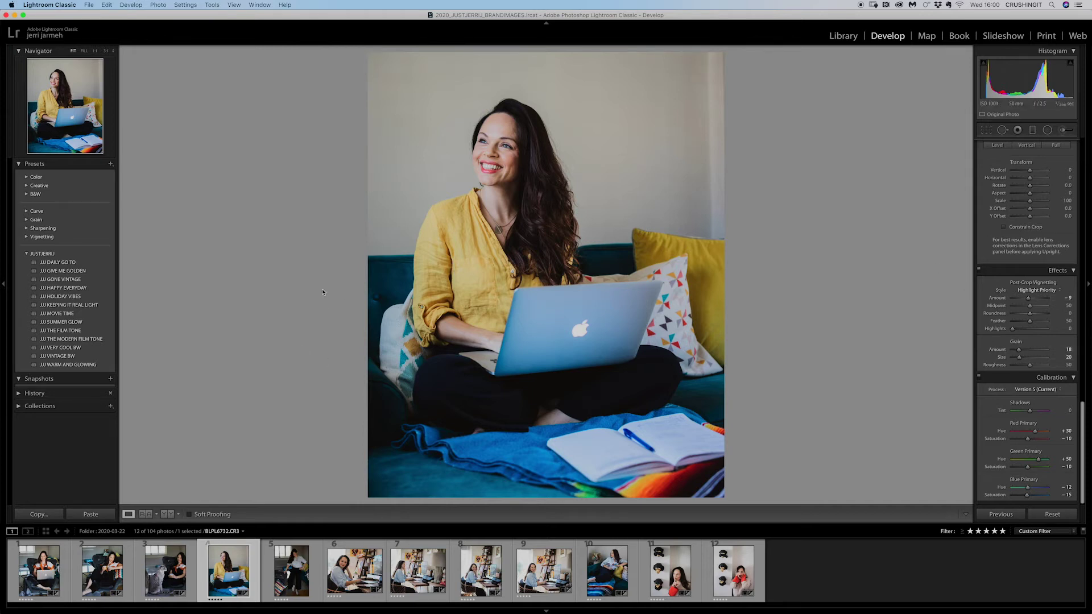
Try the JJJ GONE VINTAGE preset on the fifth photo with Exposure +0.85, Temp 5,090 and Highlights -41
{"action": "left_click", "coordinate": [299, 565]}
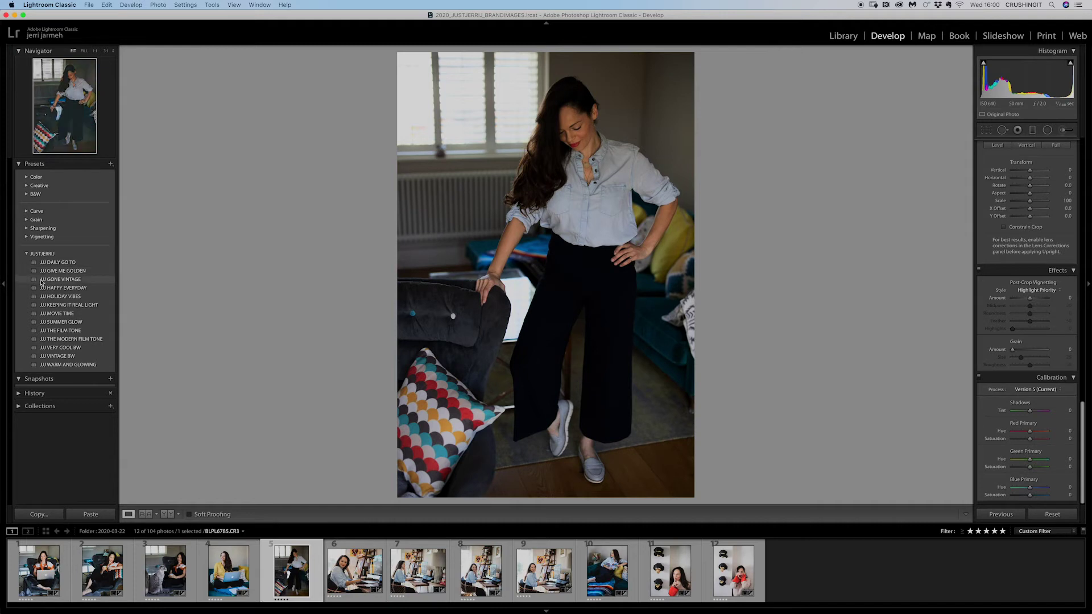
{"action": "left_click", "coordinate": [66, 271]}
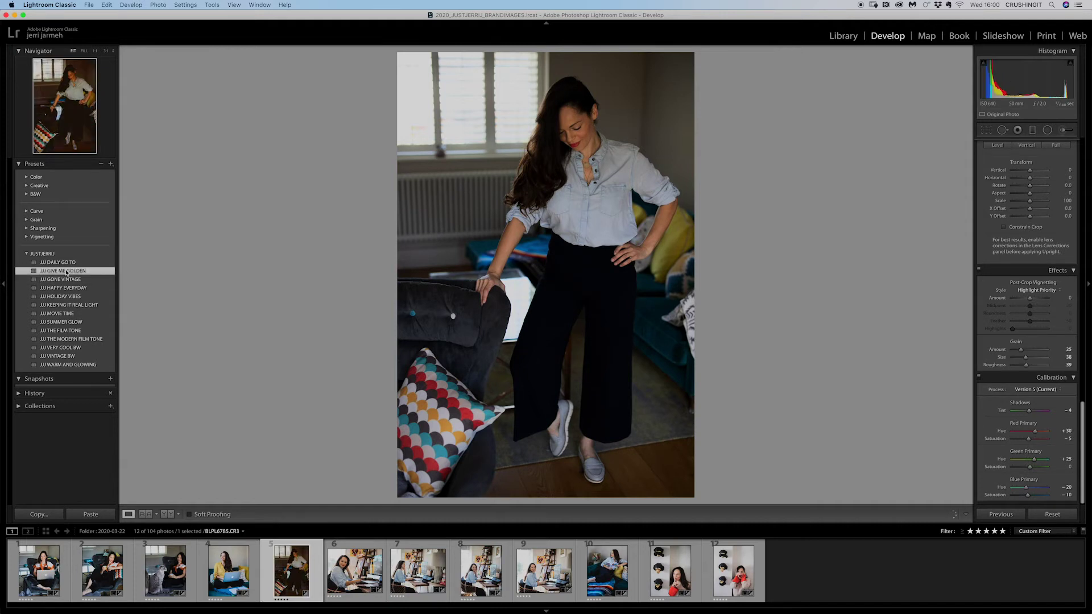
{"action": "left_click", "coordinate": [64, 280]}
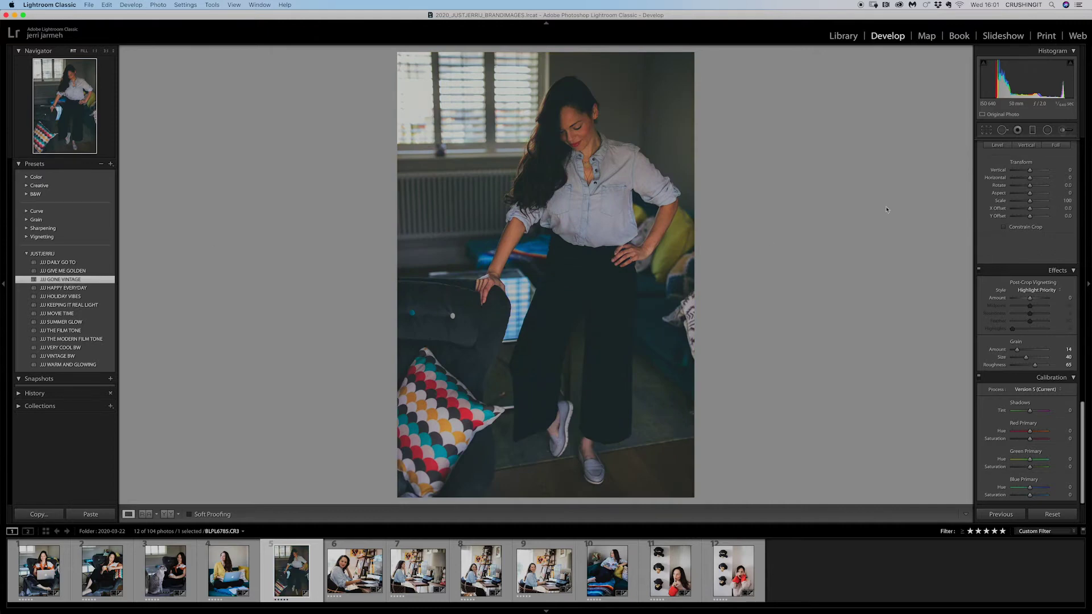
{"action": "left_click_drag", "start_coordinate": [1084, 430], "coordinate": [1085, 128]}
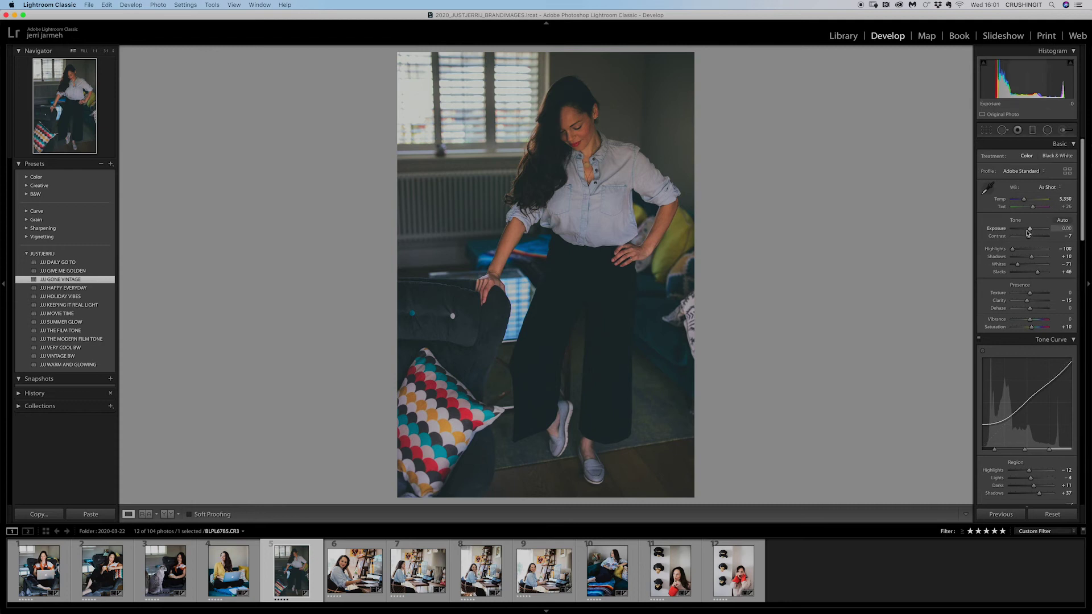
{"action": "left_click_drag", "start_coordinate": [1029, 233], "coordinate": [1035, 233]}
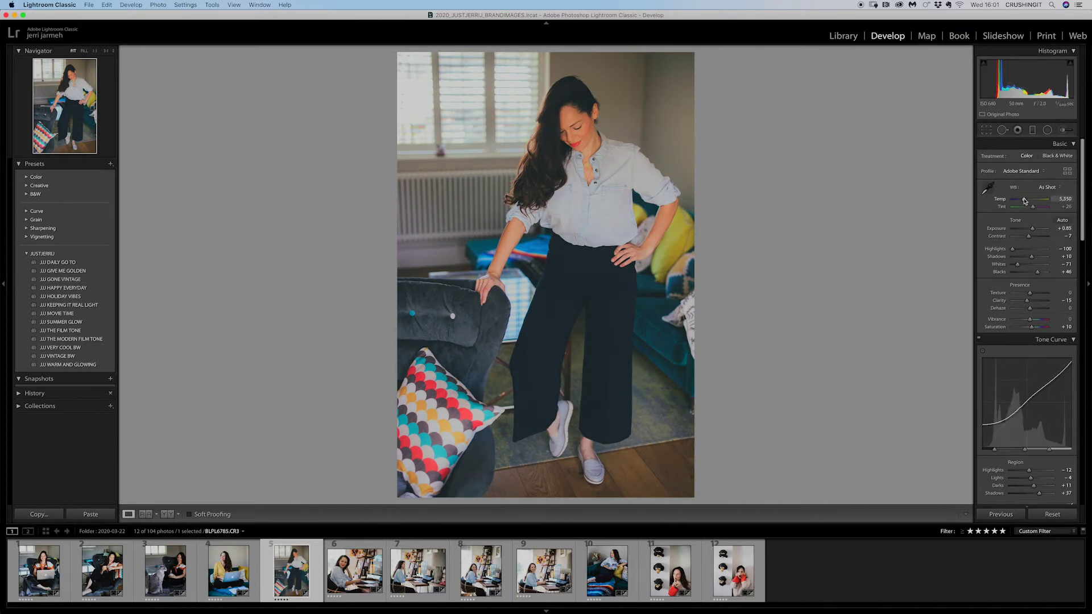
{"action": "left_click_drag", "start_coordinate": [1024, 201], "coordinate": [1022, 201]}
{"action": "left_click_drag", "start_coordinate": [1023, 200], "coordinate": [1023, 201]}
{"action": "left_click_drag", "start_coordinate": [1013, 250], "coordinate": [1024, 251]}
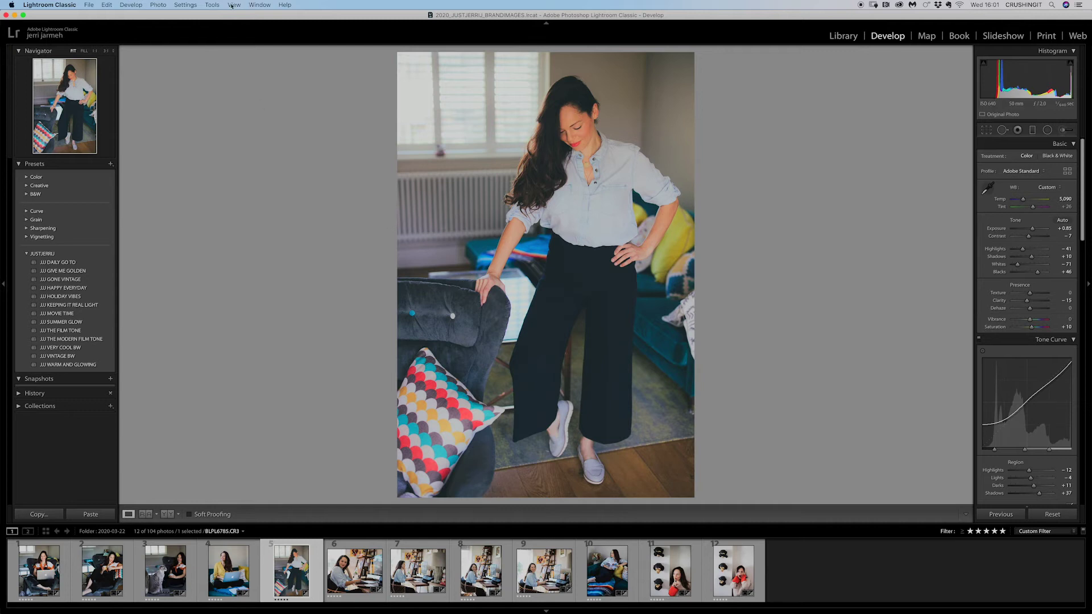
Reset the fifth photo's settings and try the JJJ GIVE ME GOLDEN preset with Exposure +1.15, Highlights -48 and Temp 4,497
{"action": "left_click", "coordinate": [185, 4]}
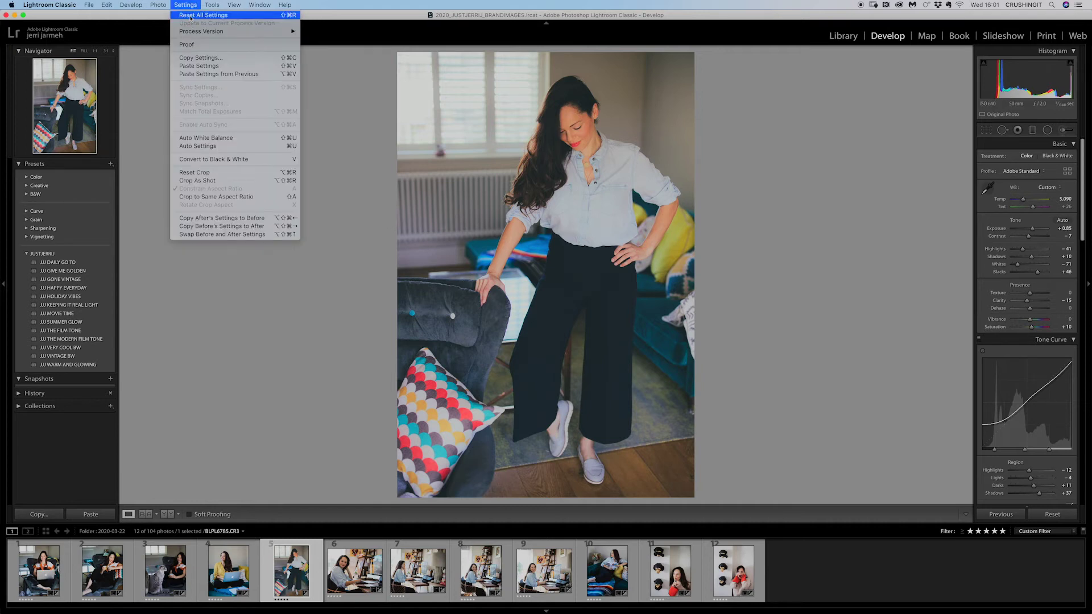
{"action": "left_click", "coordinate": [190, 16]}
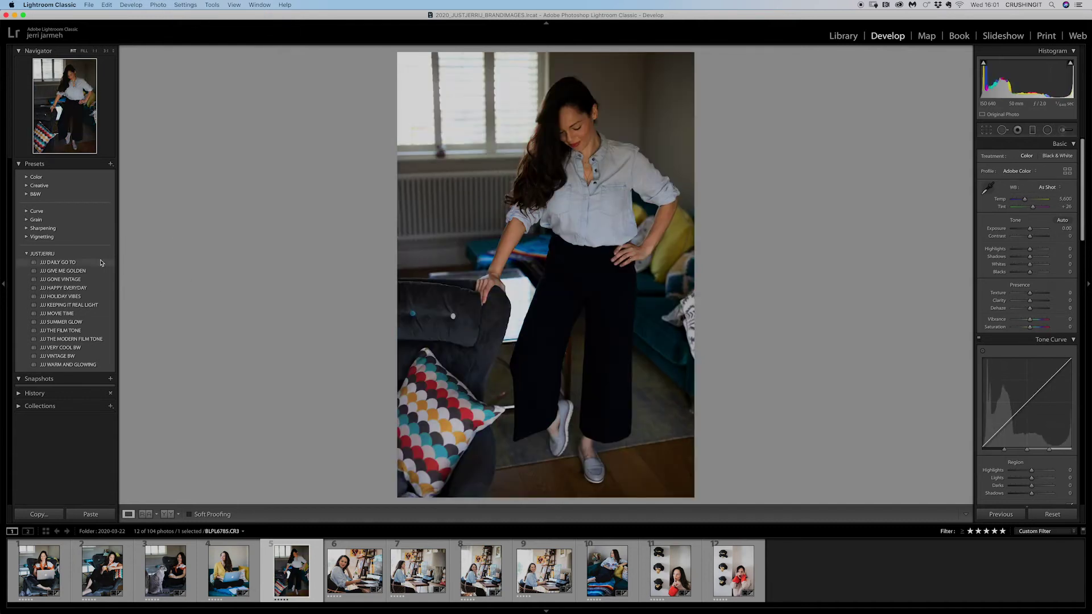
{"action": "left_click", "coordinate": [80, 274]}
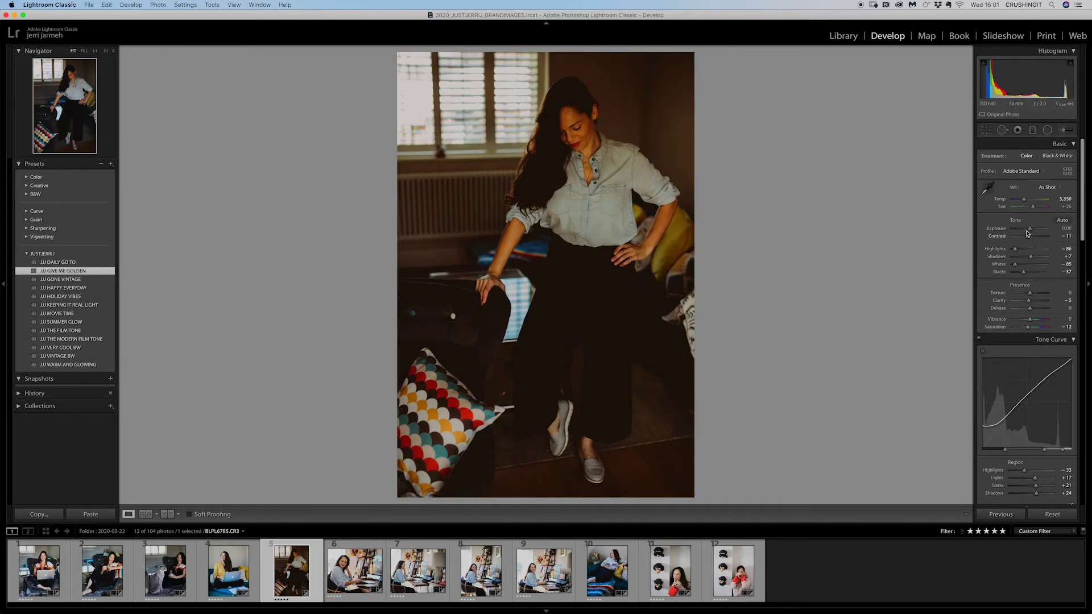
{"action": "left_click_drag", "start_coordinate": [1030, 231], "coordinate": [1033, 231]}
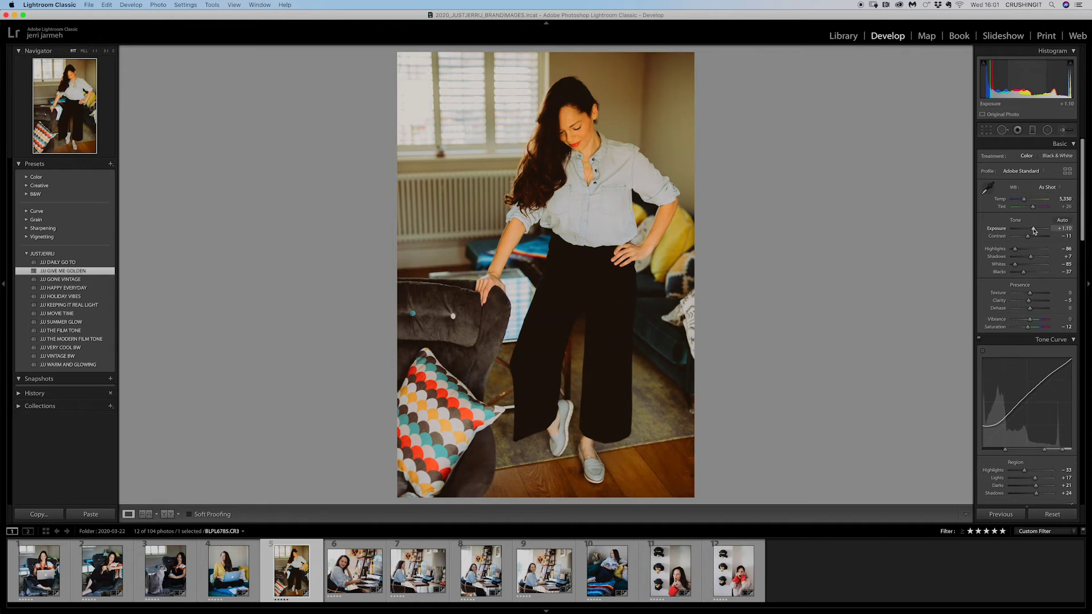
{"action": "left_click_drag", "start_coordinate": [1034, 231], "coordinate": [1034, 231]}
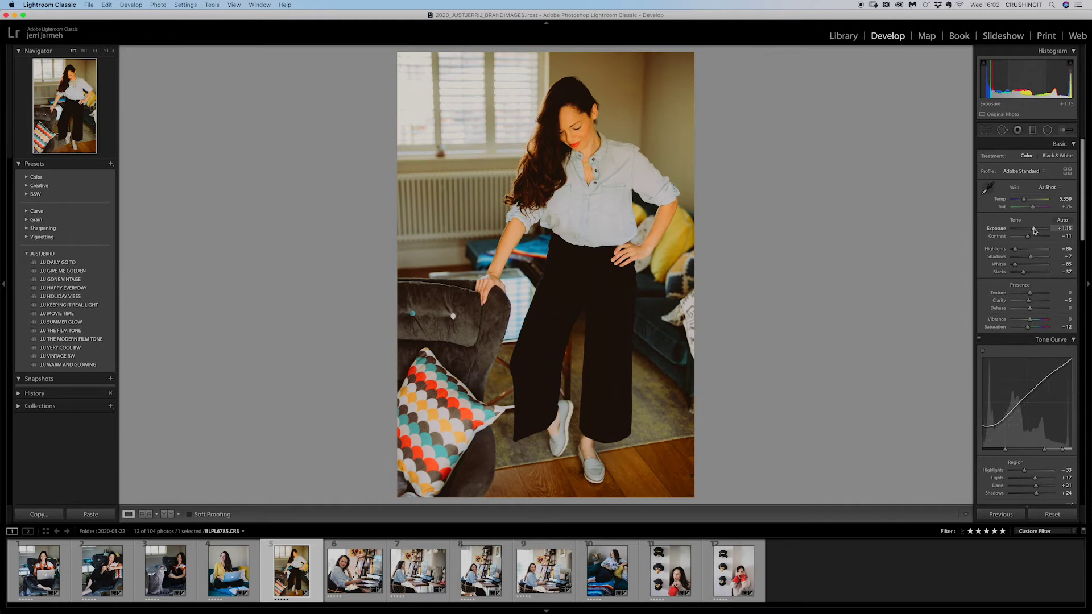
{"action": "left_click_drag", "start_coordinate": [1015, 250], "coordinate": [1024, 252]}
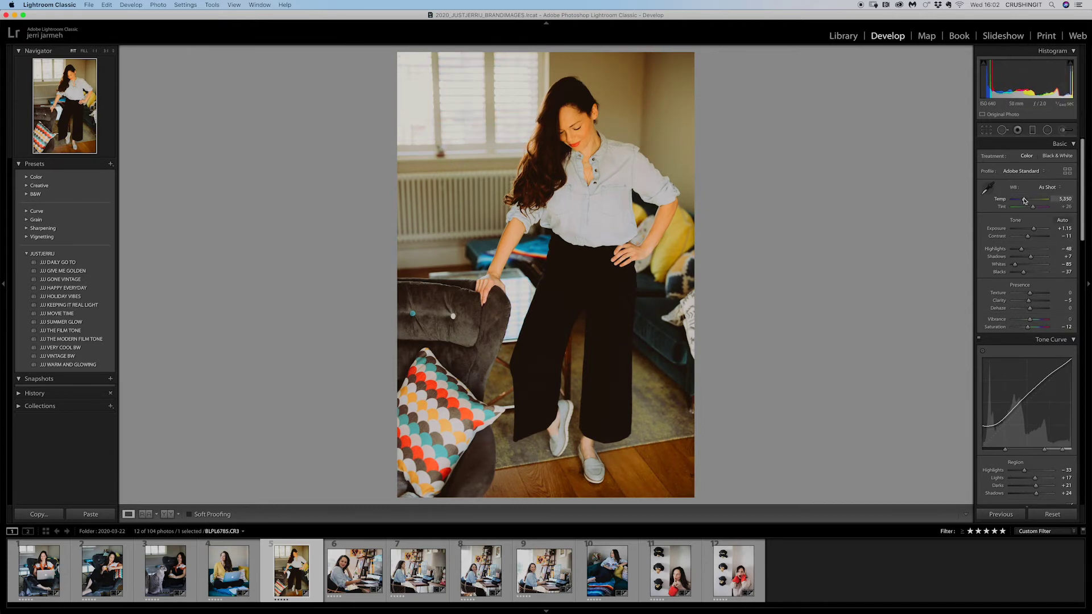
{"action": "left_click_drag", "start_coordinate": [1024, 200], "coordinate": [1021, 203]}
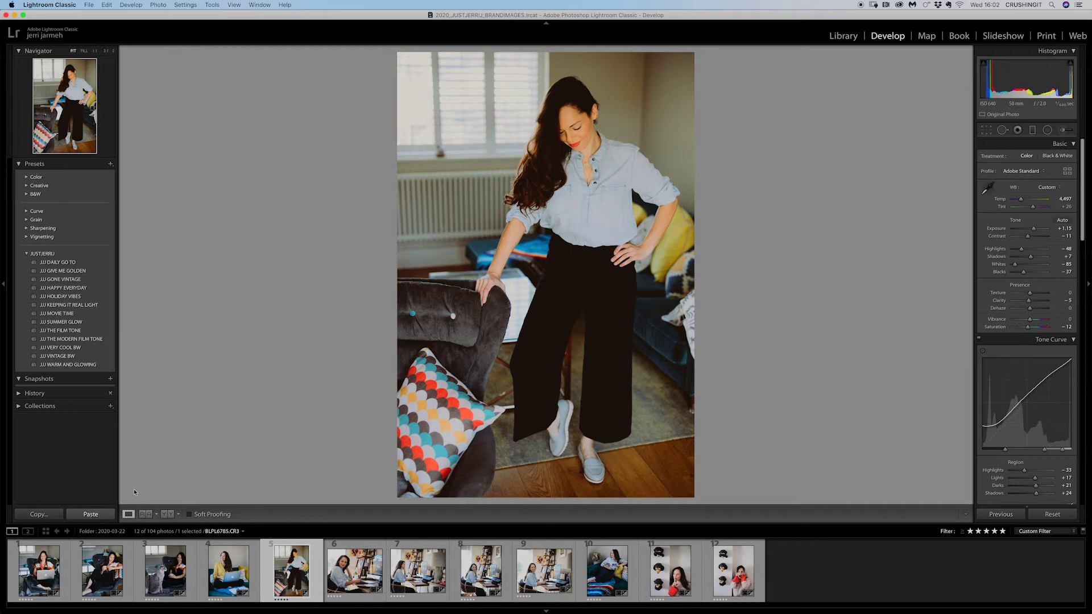
Reset the fifth photo's settings and apply the JJJ MOVIE TIME preset with Exposure +1.40 and Highlights -52
{"action": "left_click", "coordinate": [186, 5]}
{"action": "left_click", "coordinate": [193, 15]}
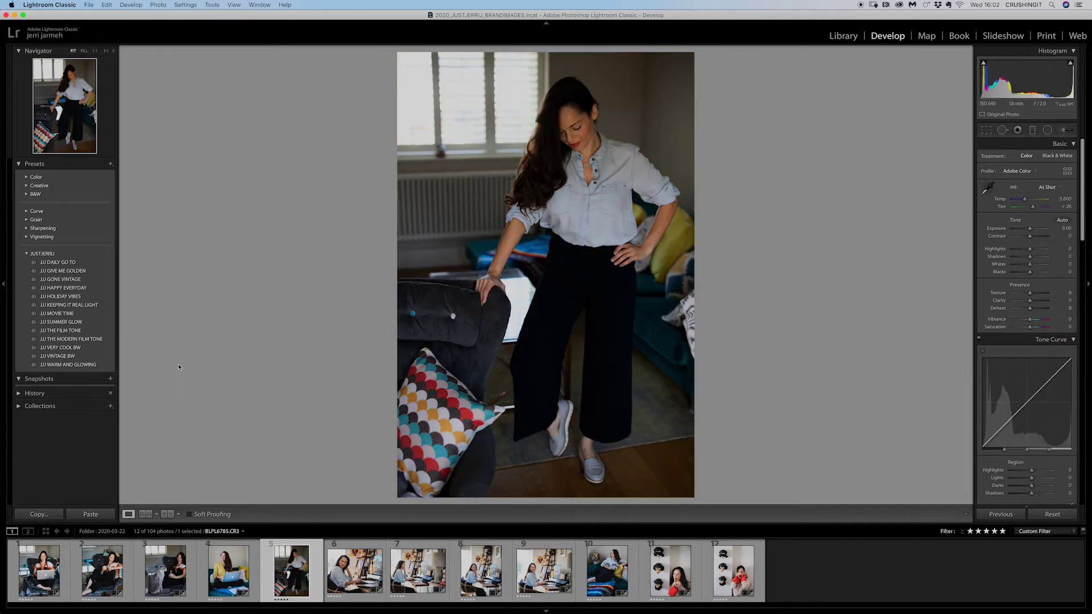
{"action": "left_click", "coordinate": [64, 314]}
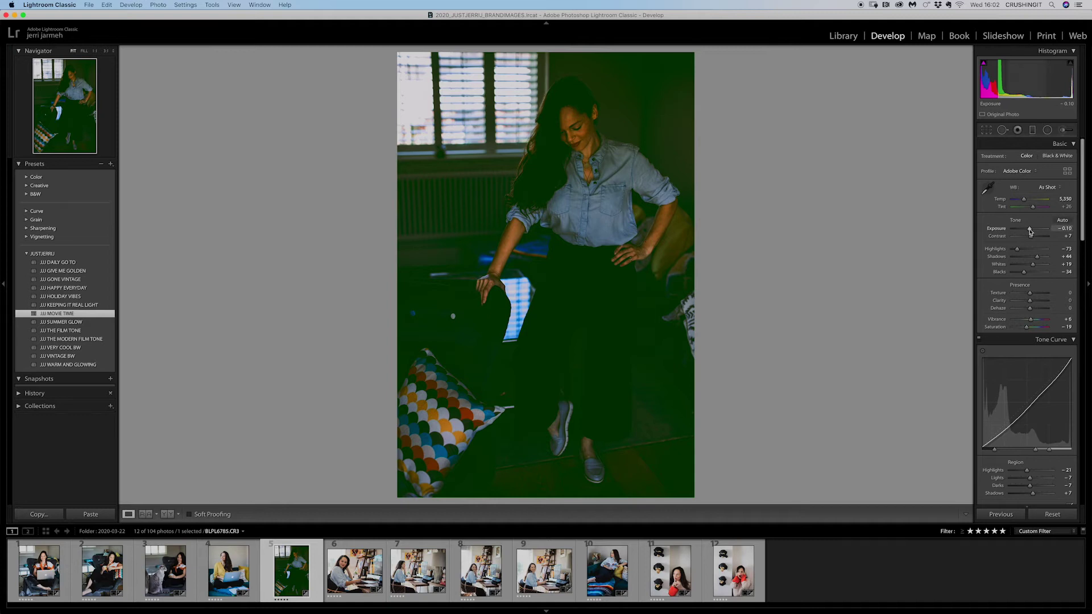
{"action": "left_click_drag", "start_coordinate": [1030, 230], "coordinate": [1023, 251]}
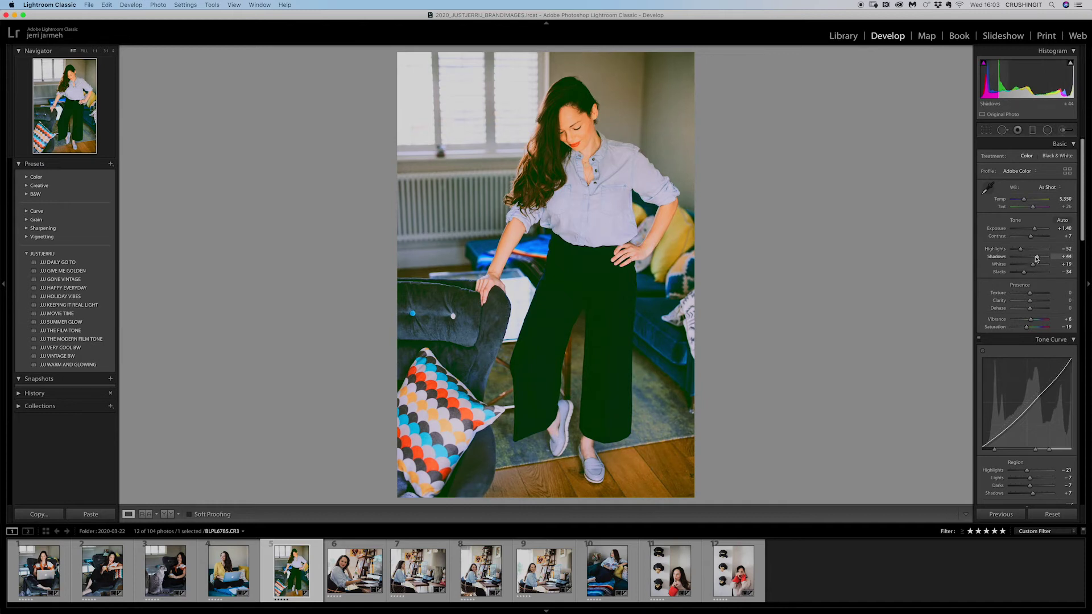
Set the fifth photo's Temp to 5,666, Whites to +23 and Blacks to -22, and show the Tone Curve's Red channel
{"action": "left_click_drag", "start_coordinate": [1023, 200], "coordinate": [1025, 202]}
{"action": "left_click_drag", "start_coordinate": [1024, 272], "coordinate": [1034, 266]}
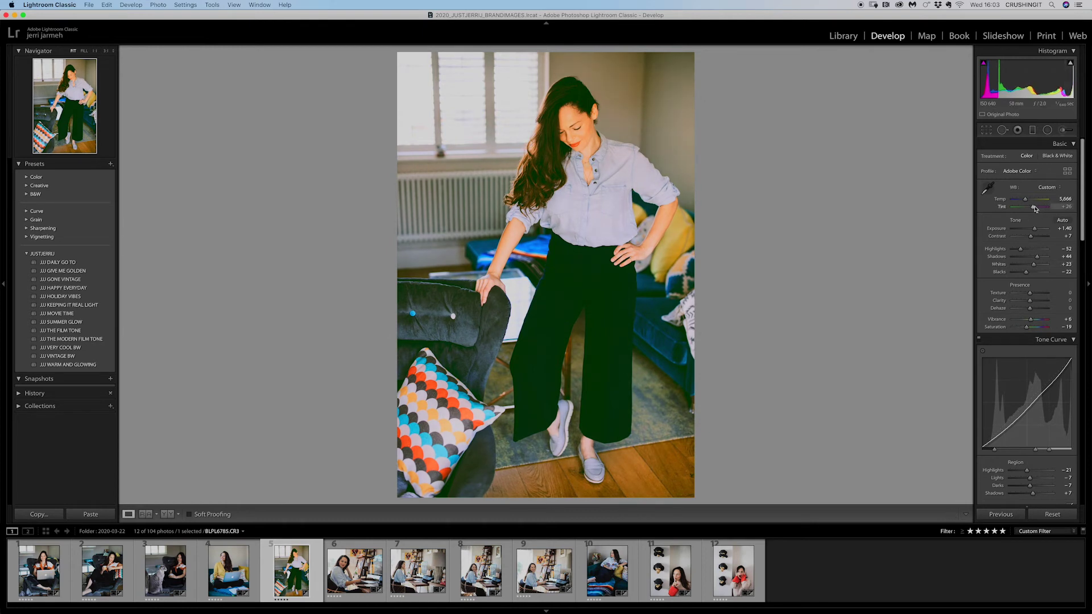
{"action": "left_click_drag", "start_coordinate": [1033, 210], "coordinate": [1034, 212]}
{"action": "key", "text": "super+z"}
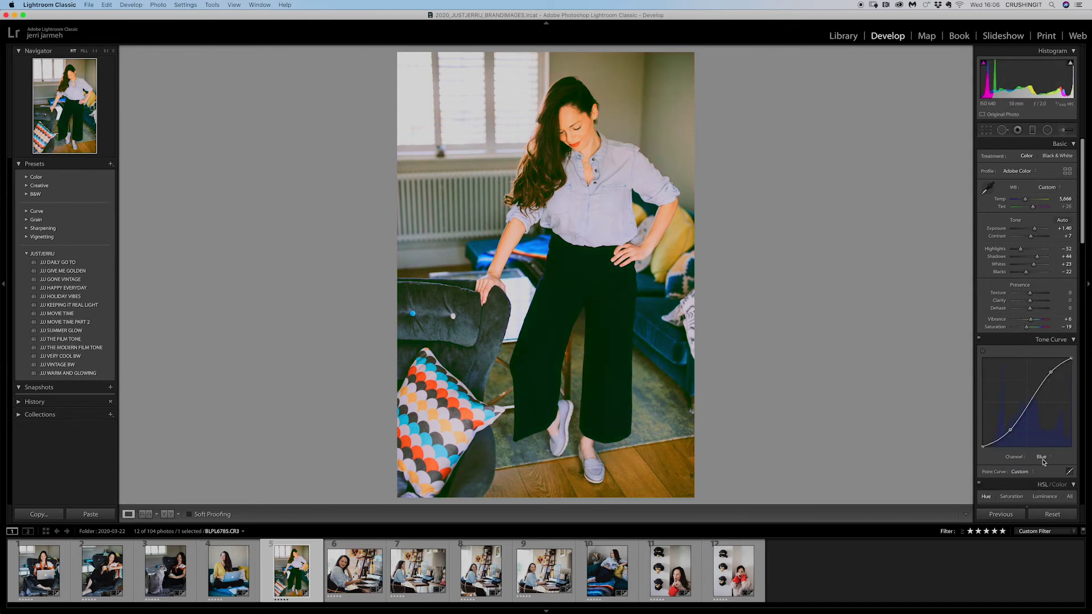
{"action": "left_click", "coordinate": [1043, 461]}
{"action": "left_click", "coordinate": [1044, 446]}
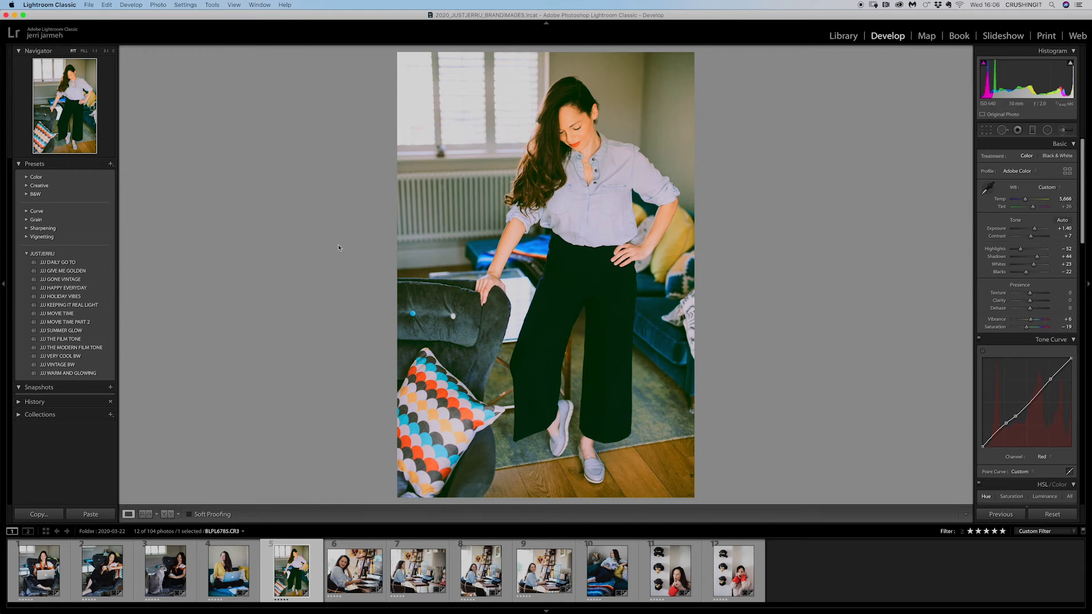
Reset the fifth photo's settings and apply the JJJ THE FILM TONE preset with Exposure +1.55, Shadows +45 and Blacks -38
{"action": "left_click", "coordinate": [190, 5]}
{"action": "left_click", "coordinate": [192, 18]}
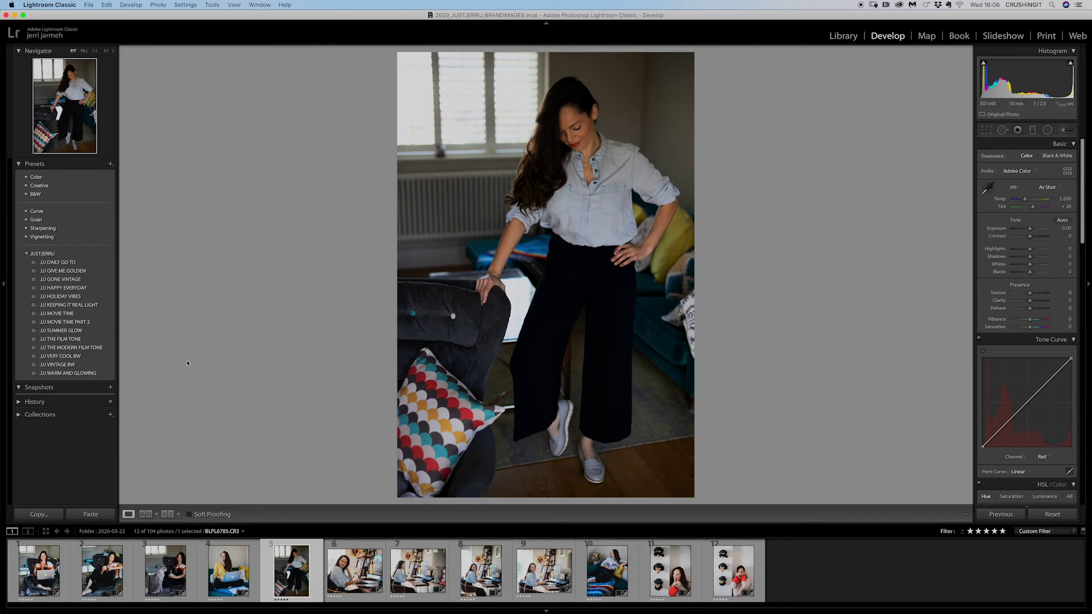
{"action": "left_click", "coordinate": [73, 340]}
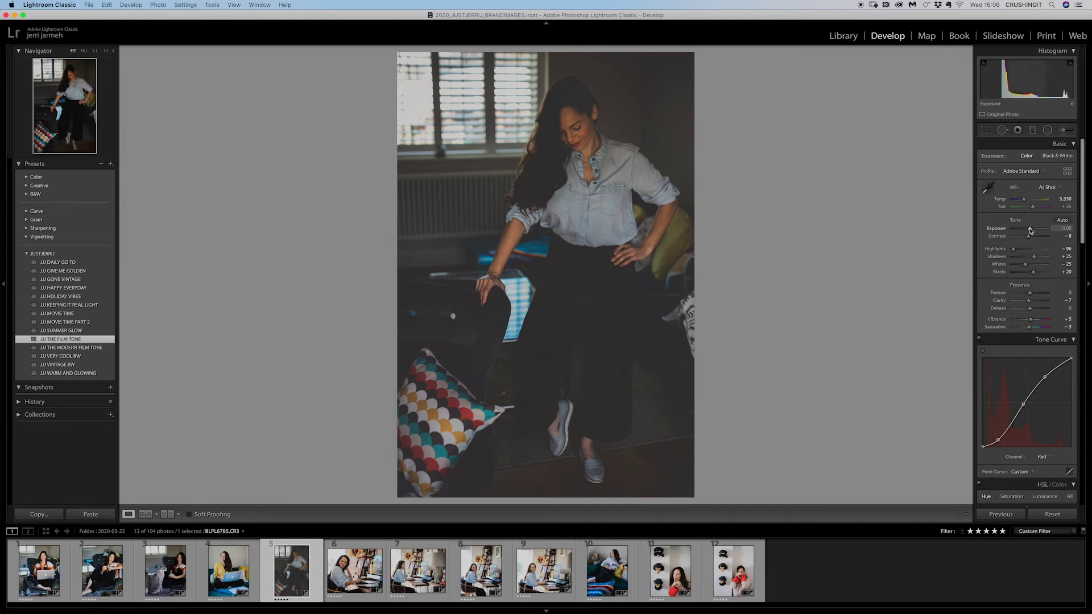
{"action": "left_click_drag", "start_coordinate": [1031, 230], "coordinate": [1035, 230]}
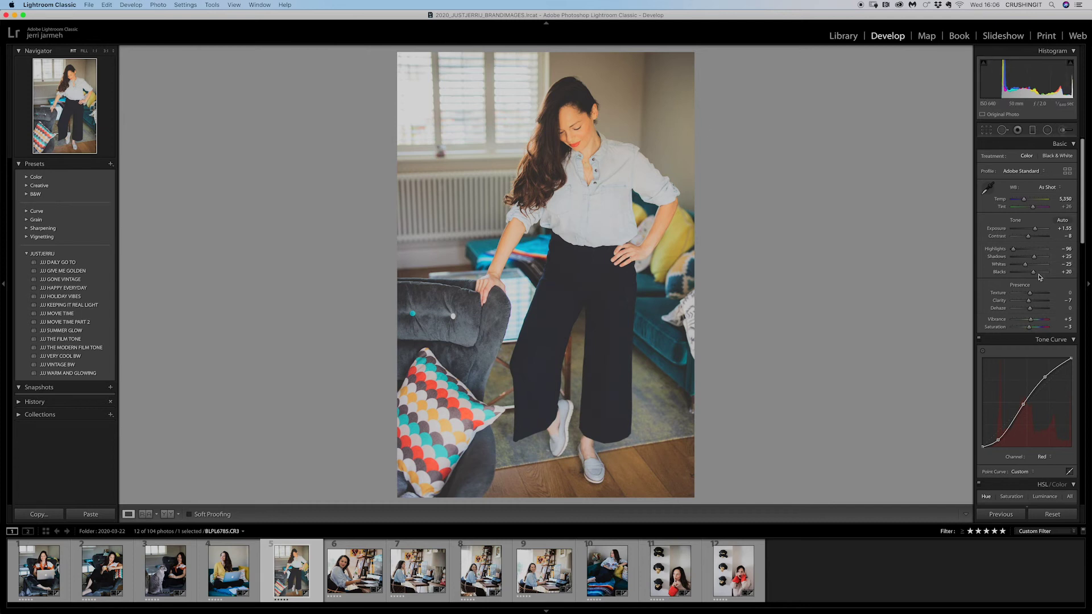
{"action": "mouse_move", "coordinate": [1034, 274]}
{"action": "left_mouse_down"}
{"action": "mouse_move", "coordinate": [1024, 259]}
{"action": "mouse_move", "coordinate": [1039, 260]}
{"action": "left_mouse_up"}
Review the fifth photo's remaining develop settings down to Calibration, and set its Highlights to -47 and Exposure to +1.35
{"action": "scroll", "coordinate": [1041, 342], "scroll_direction": "down", "scroll_amount": 2}
{"action": "scroll", "coordinate": [1041, 349], "scroll_direction": "down", "scroll_amount": 15}
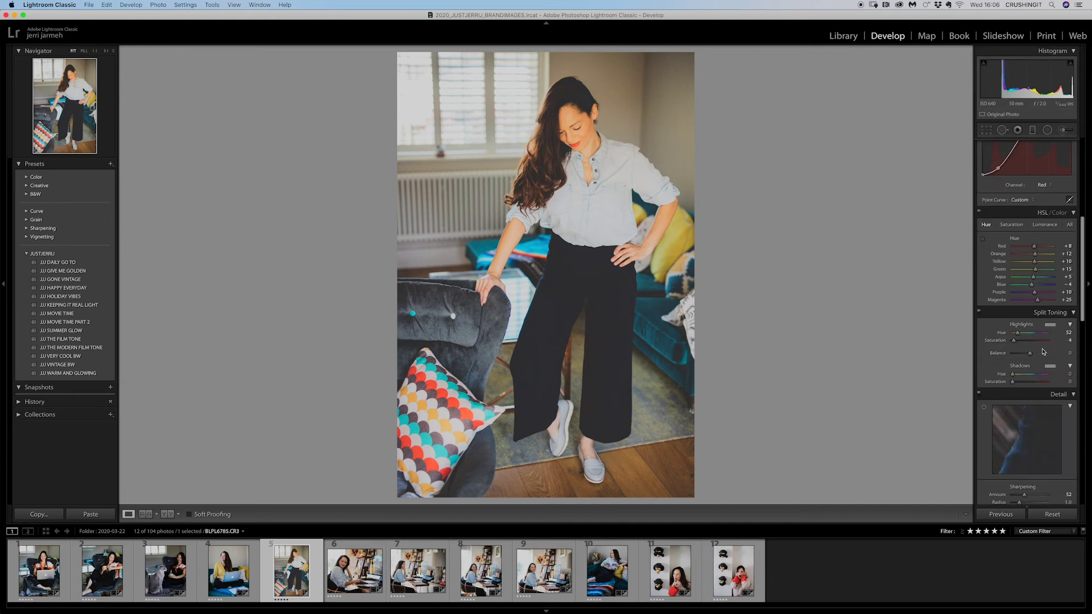
{"action": "scroll", "coordinate": [1044, 351], "scroll_direction": "down", "scroll_amount": 5}
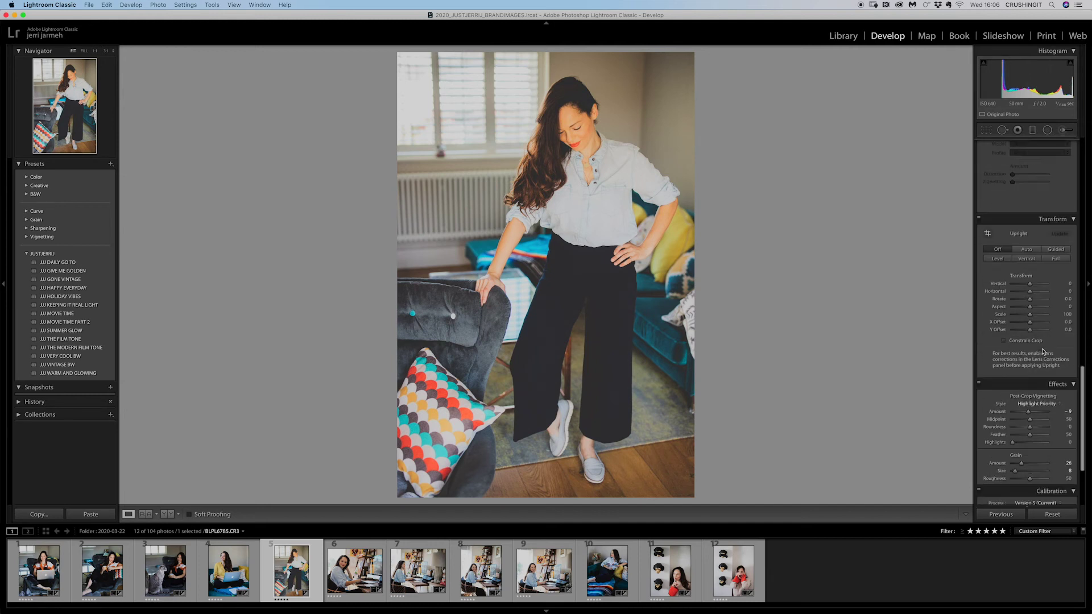
{"action": "scroll", "coordinate": [1044, 351], "scroll_direction": "down", "scroll_amount": 3}
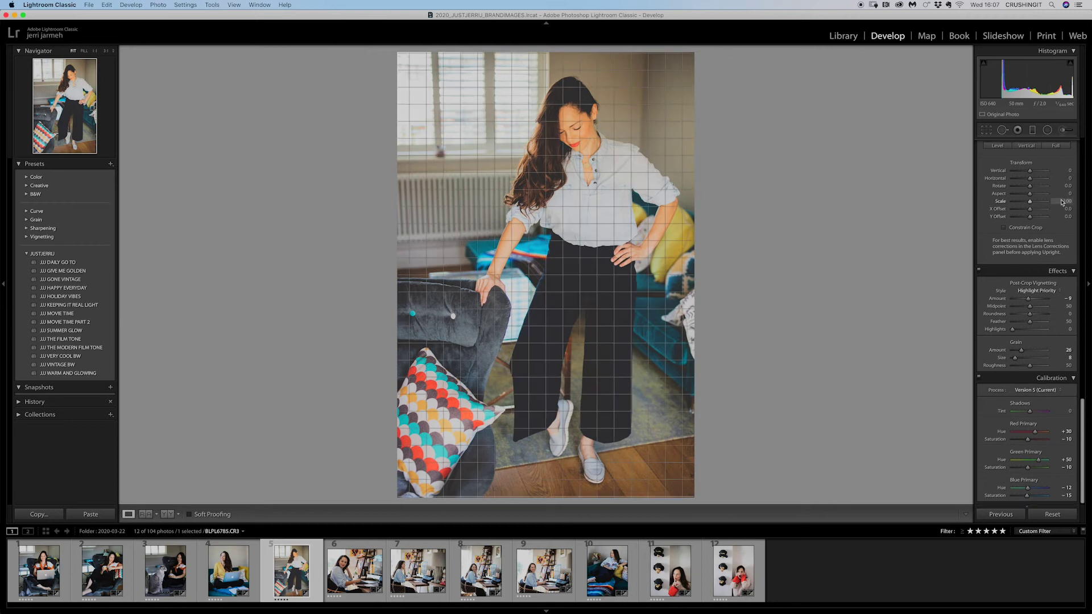
{"action": "scroll", "coordinate": [1011, 209], "scroll_direction": "up", "scroll_amount": 10}
{"action": "scroll", "coordinate": [1012, 209], "scroll_direction": "up", "scroll_amount": 12}
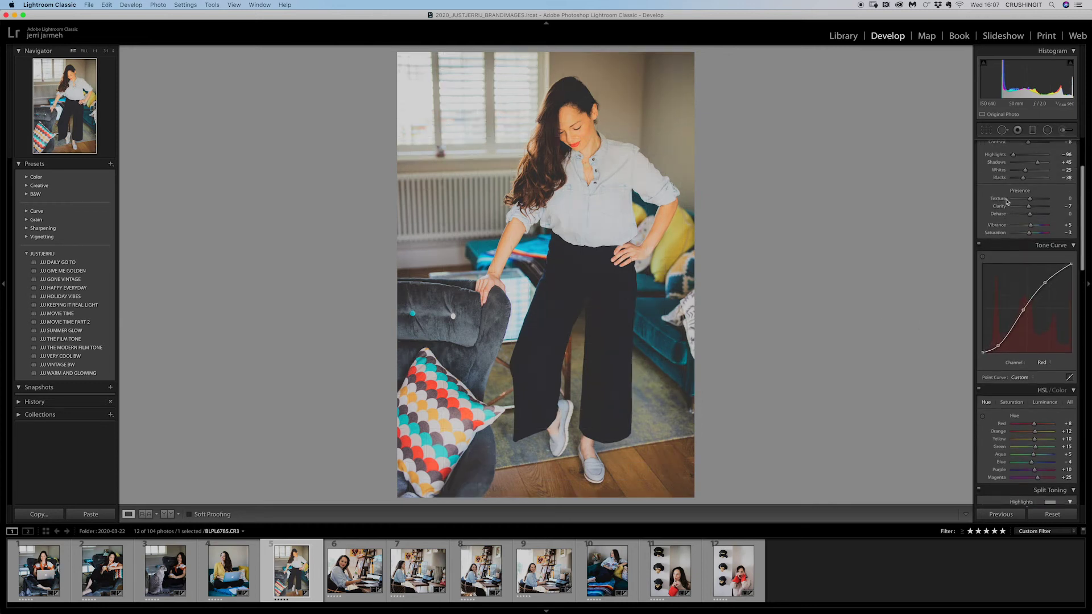
{"action": "left_click_drag", "start_coordinate": [1013, 249], "coordinate": [1034, 230]}
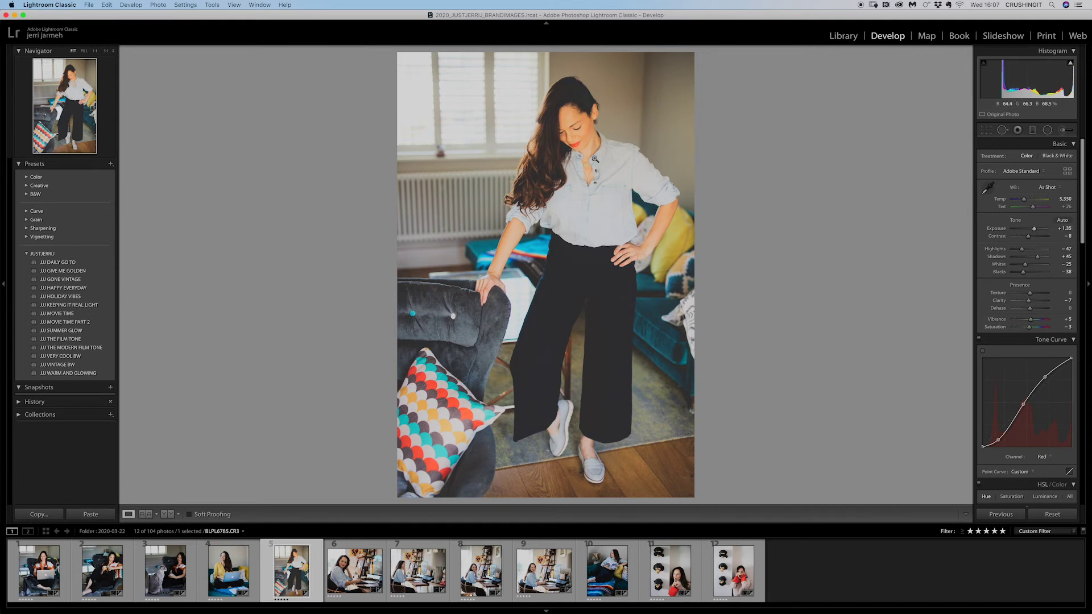
Try the JJJ HAPPY EVERYDAY, HOLIDAY VIBES and KEEPING IT REAL LIGHT presets on the third photo, with the cat
{"action": "left_click", "coordinate": [159, 580]}
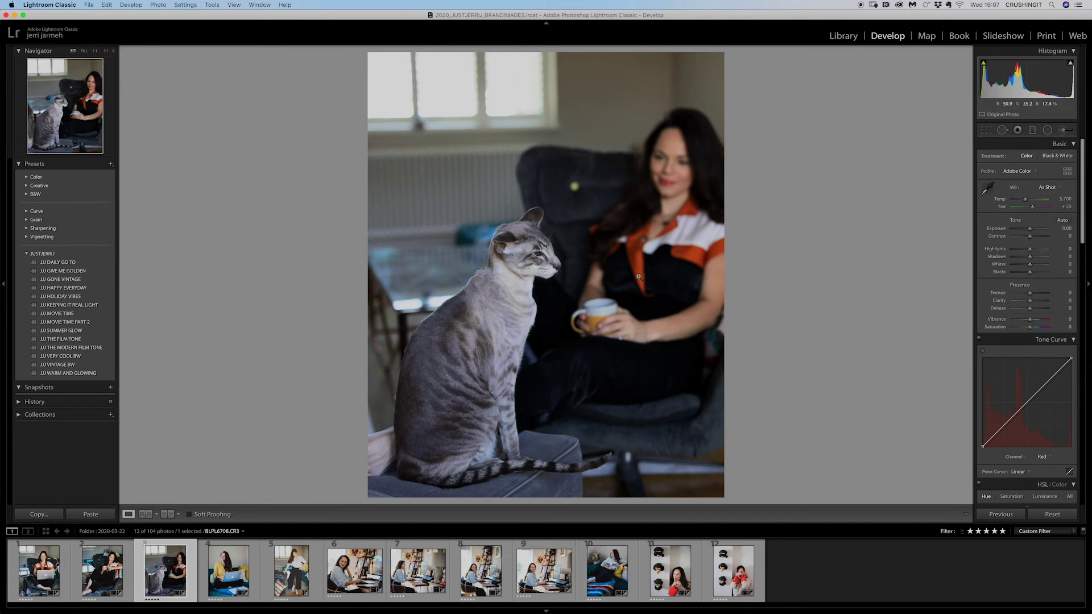
{"action": "left_click", "coordinate": [89, 269]}
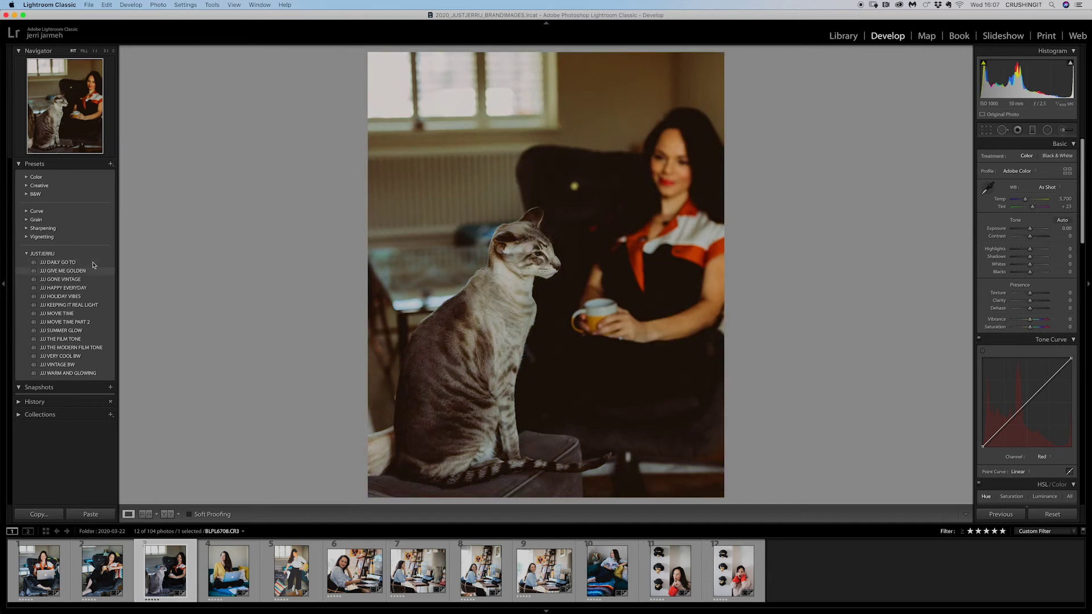
{"action": "left_click", "coordinate": [95, 263]}
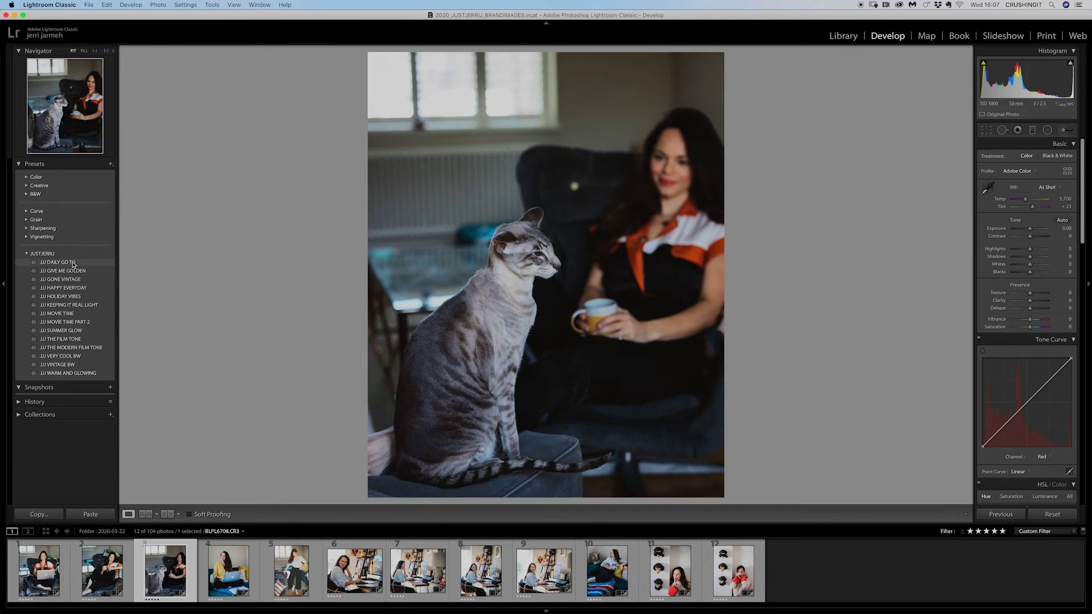
{"action": "left_click", "coordinate": [74, 272]}
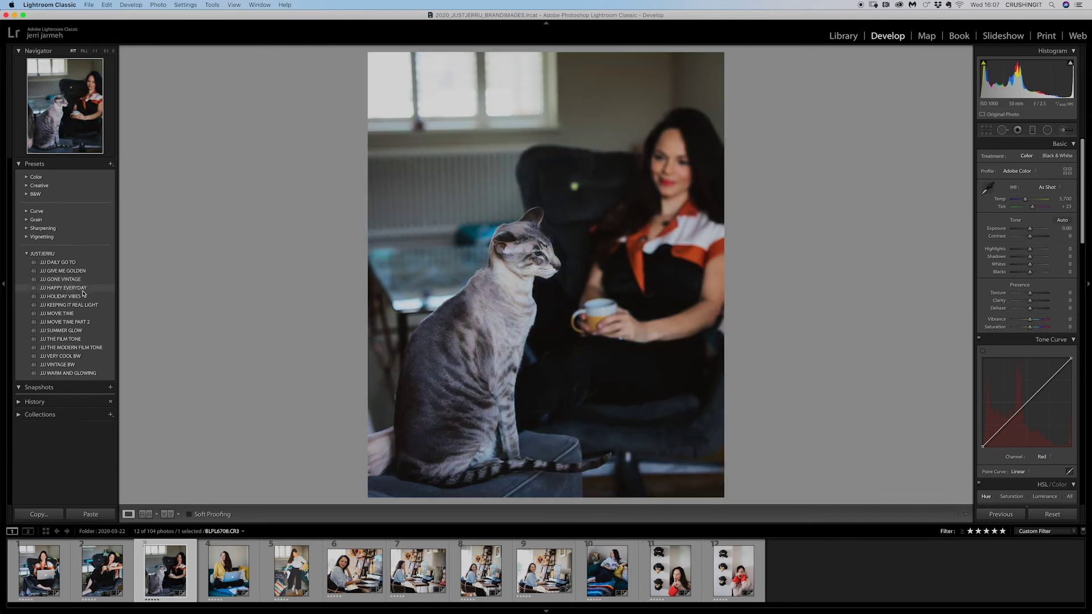
{"action": "left_click", "coordinate": [81, 288]}
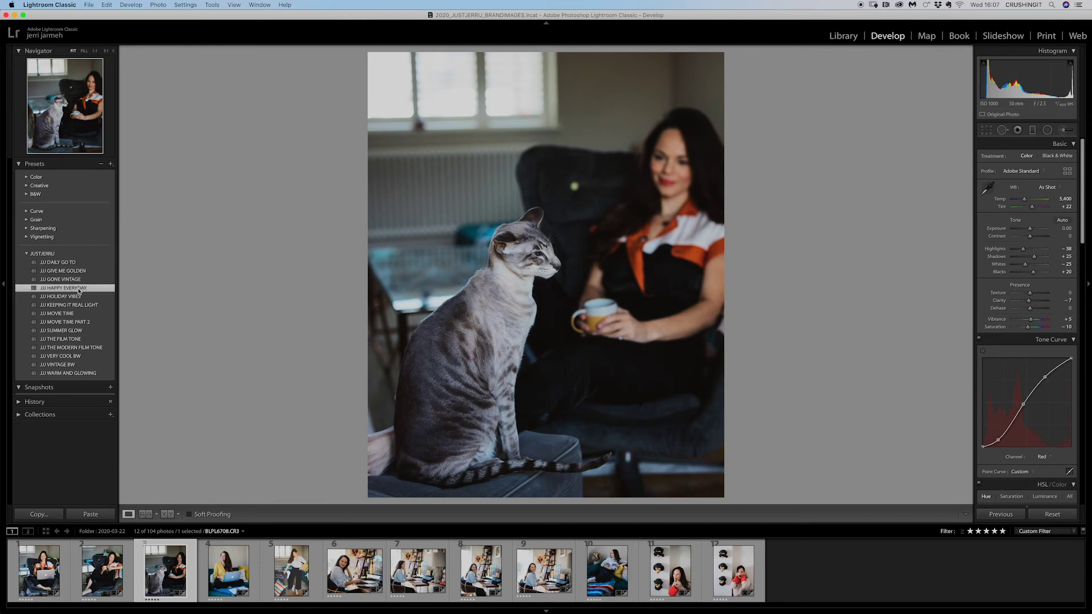
{"action": "left_click", "coordinate": [75, 297]}
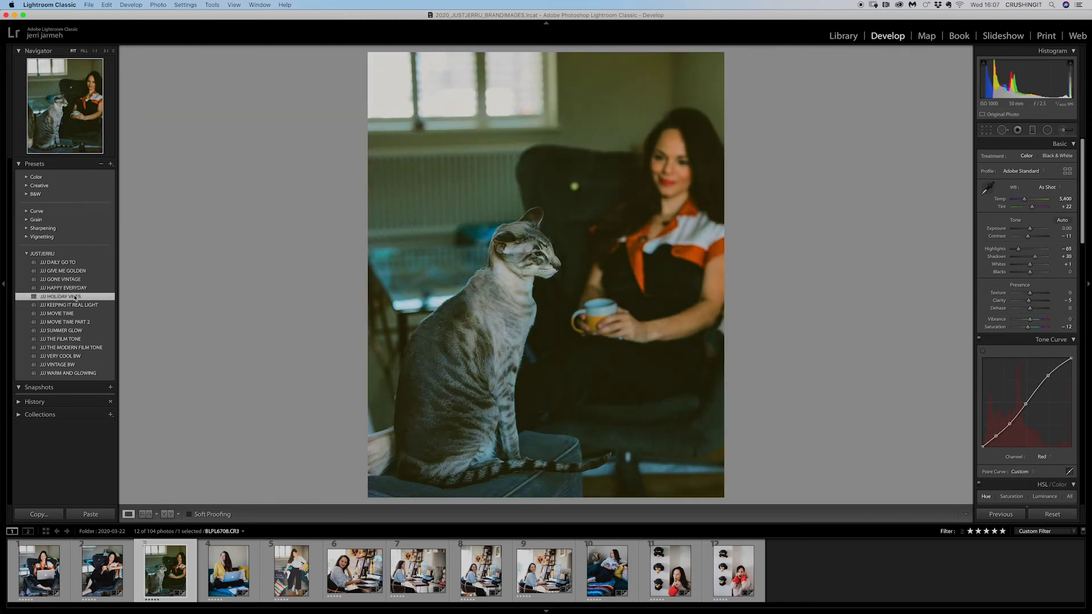
{"action": "left_click", "coordinate": [72, 302]}
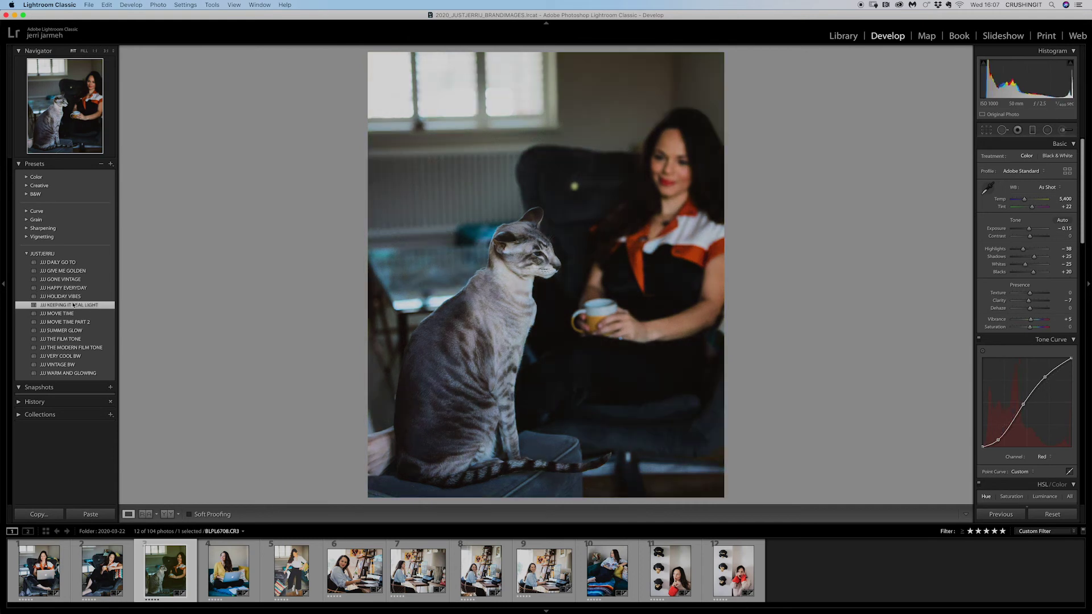
{"action": "left_click", "coordinate": [73, 298]}
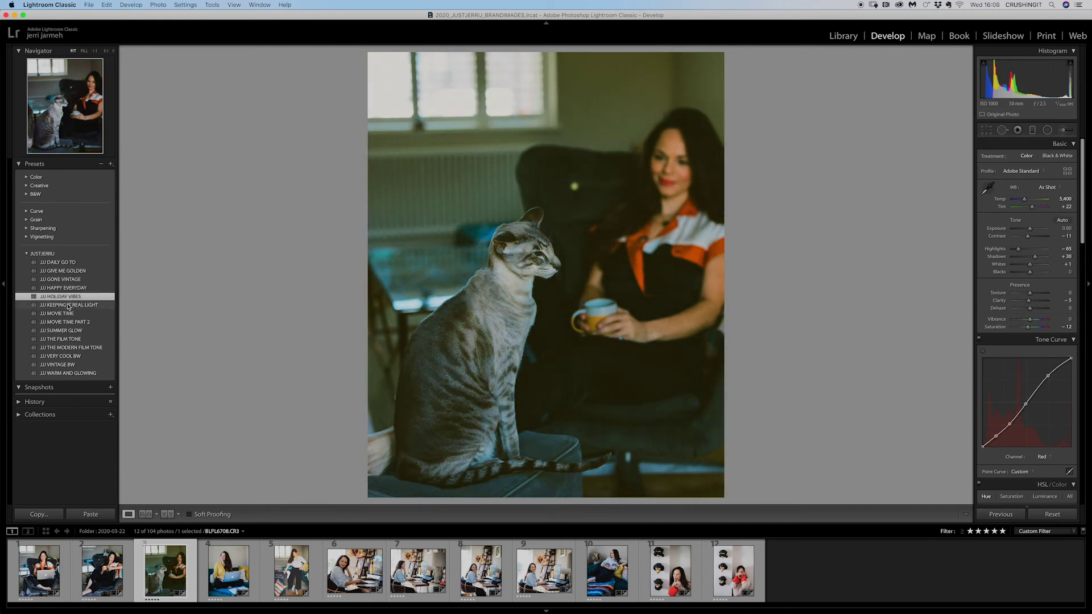
{"action": "left_click", "coordinate": [68, 307]}
Try the remaining JJJ presets on the cat photo, one after another from MOVIE TIME to WARM AND GLOWING
{"action": "left_click", "coordinate": [71, 313]}
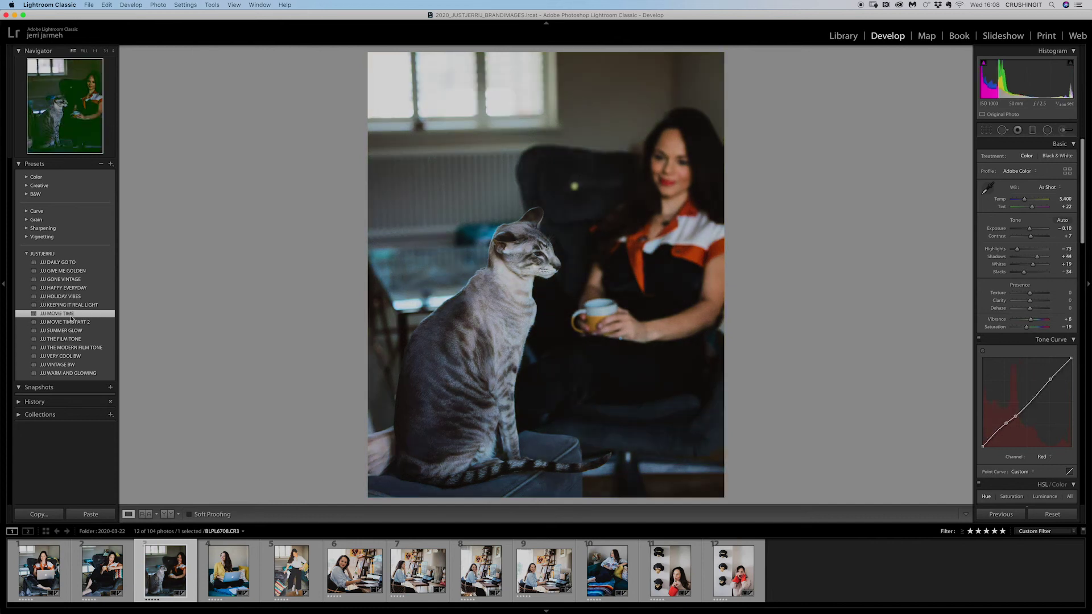
{"action": "left_click", "coordinate": [73, 322]}
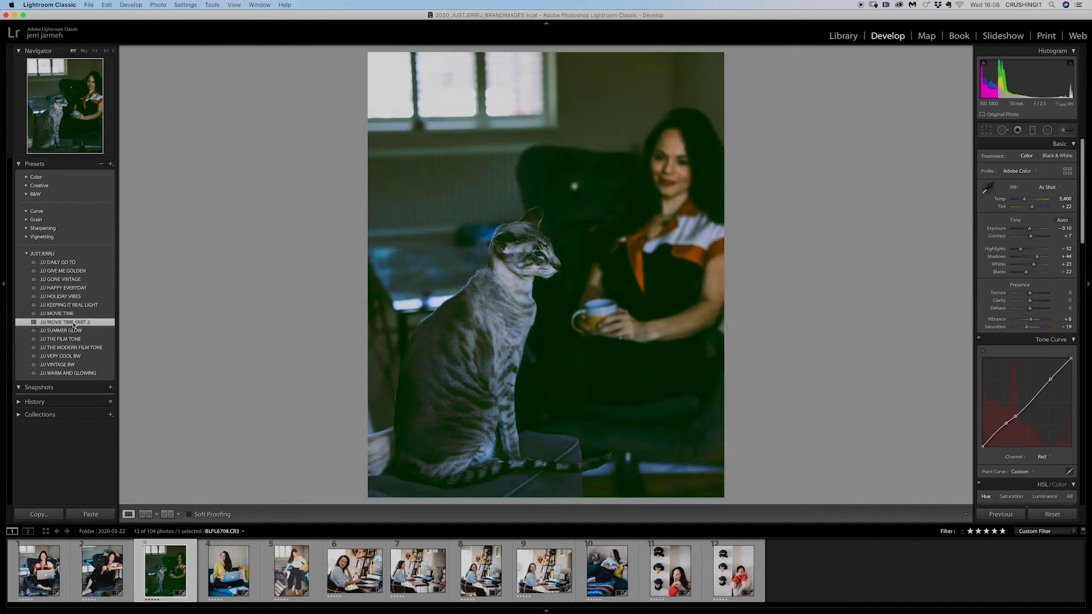
{"action": "left_click", "coordinate": [72, 331]}
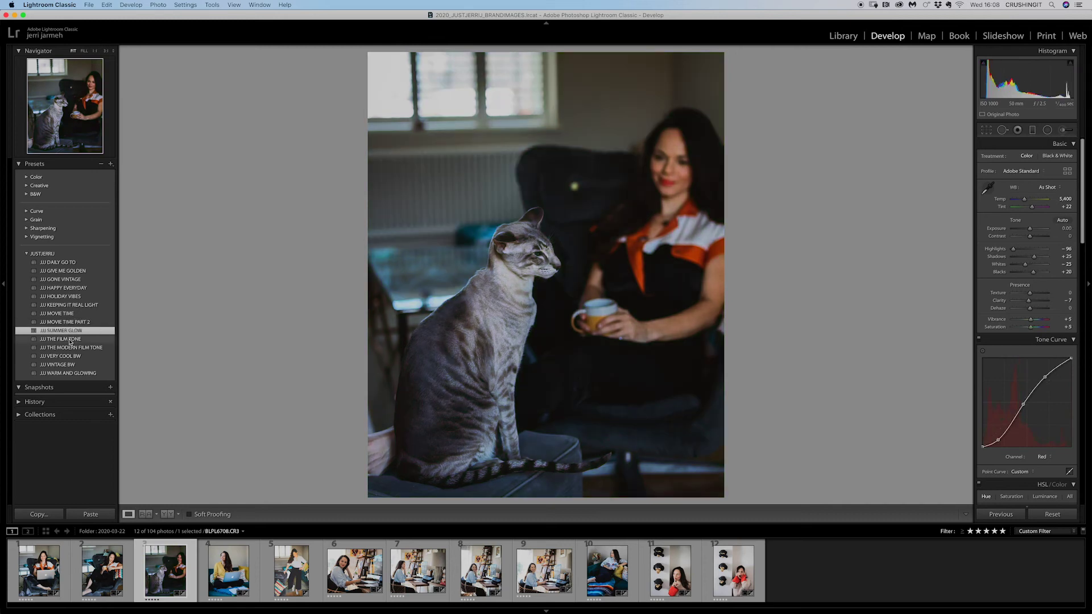
{"action": "left_click", "coordinate": [72, 339]}
{"action": "left_click", "coordinate": [76, 348]}
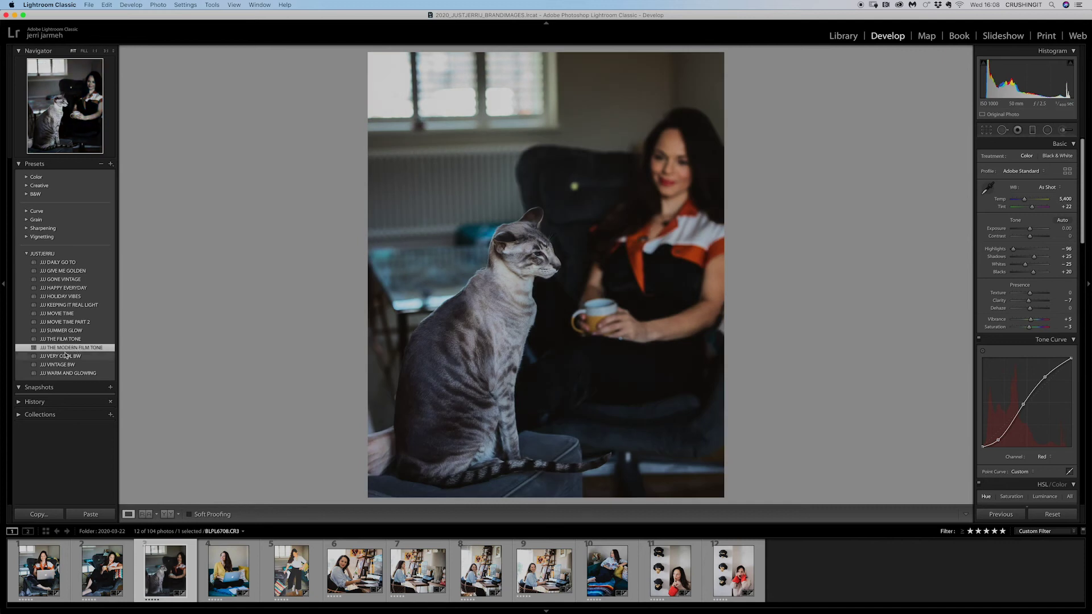
{"action": "left_click", "coordinate": [64, 356]}
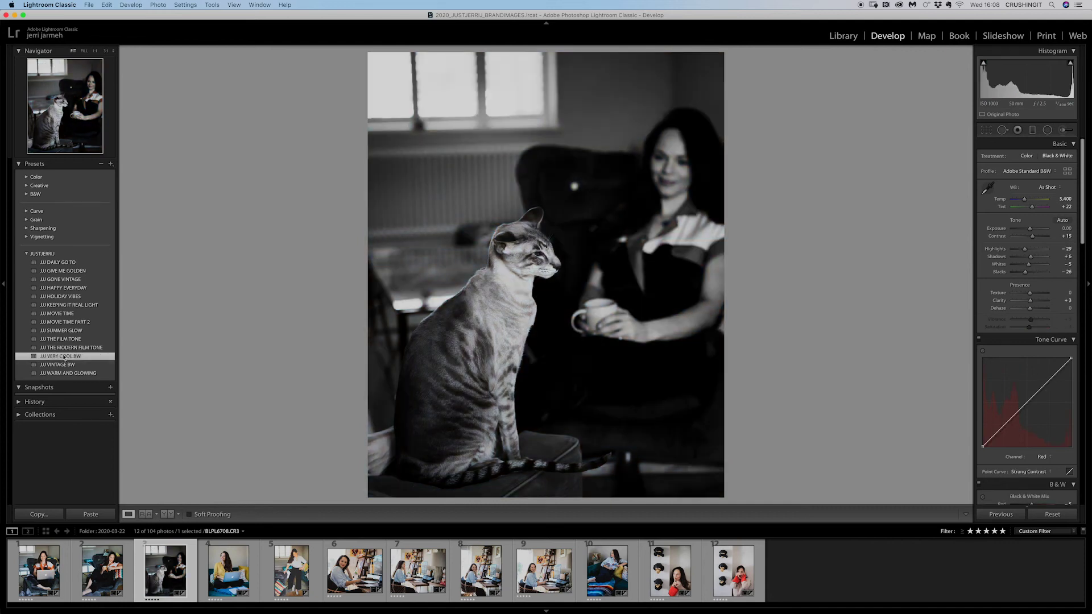
{"action": "left_click", "coordinate": [64, 365]}
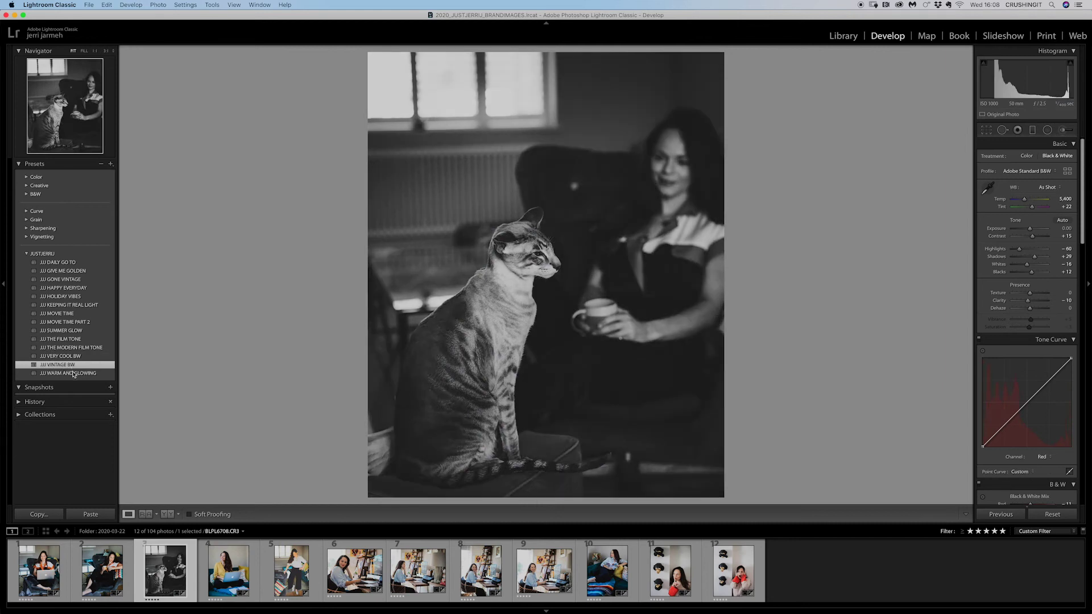
{"action": "left_click", "coordinate": [75, 374]}
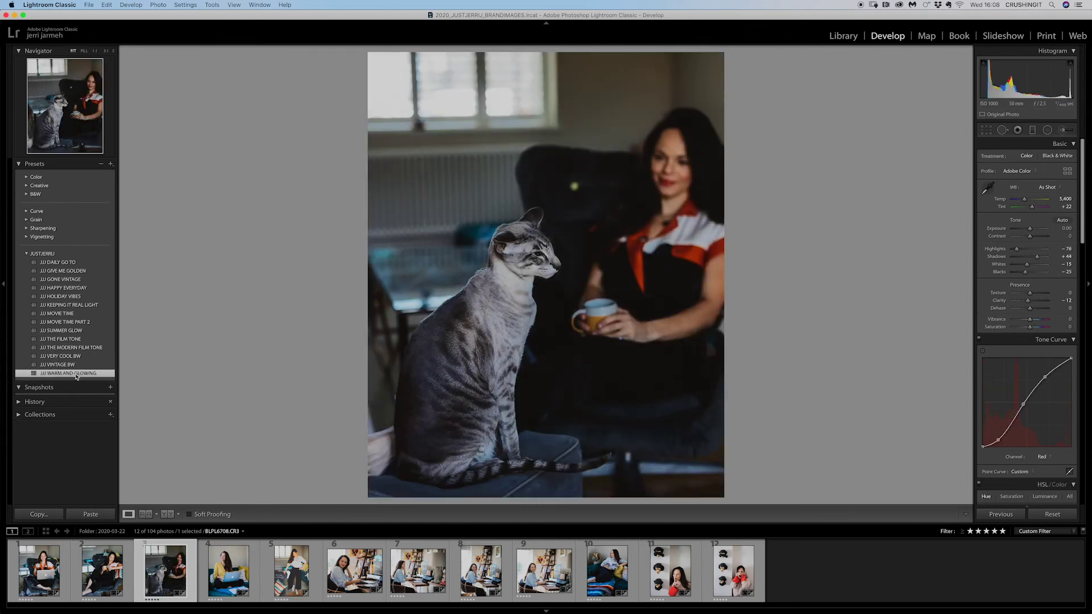
Apply the JJJ VERY COOL BW preset to the cat photo with Exposure +0.45, Blacks +37 and Highlights -73
{"action": "left_click", "coordinate": [76, 359]}
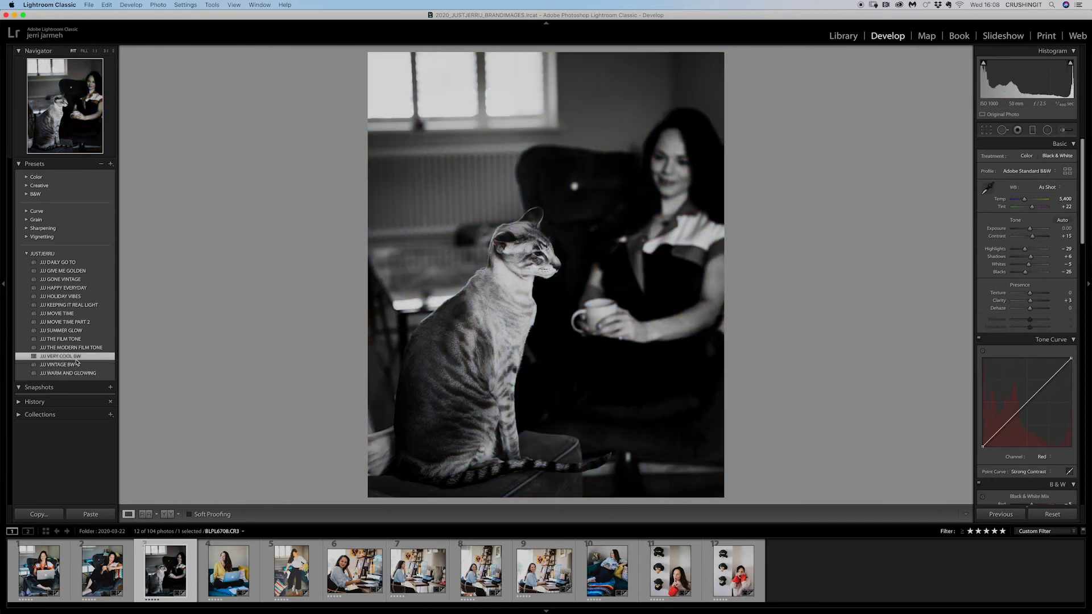
{"action": "mouse_move", "coordinate": [1029, 228]}
{"action": "left_mouse_down"}
{"action": "mouse_move", "coordinate": [1031, 244]}
{"action": "mouse_move", "coordinate": [1033, 233]}
{"action": "left_mouse_up"}
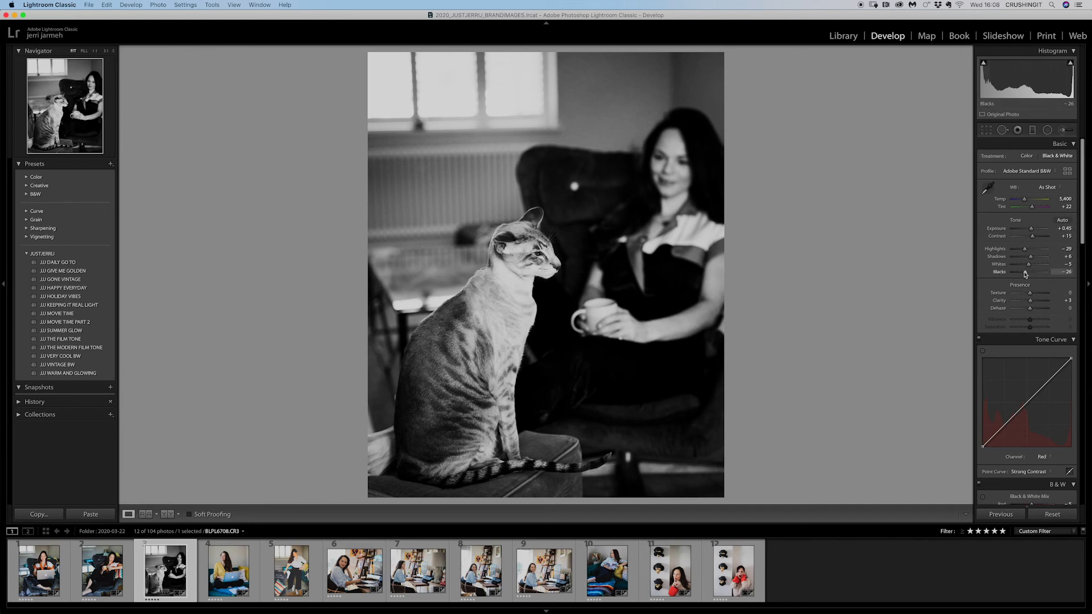
{"action": "left_click_drag", "start_coordinate": [1026, 274], "coordinate": [1018, 252]}
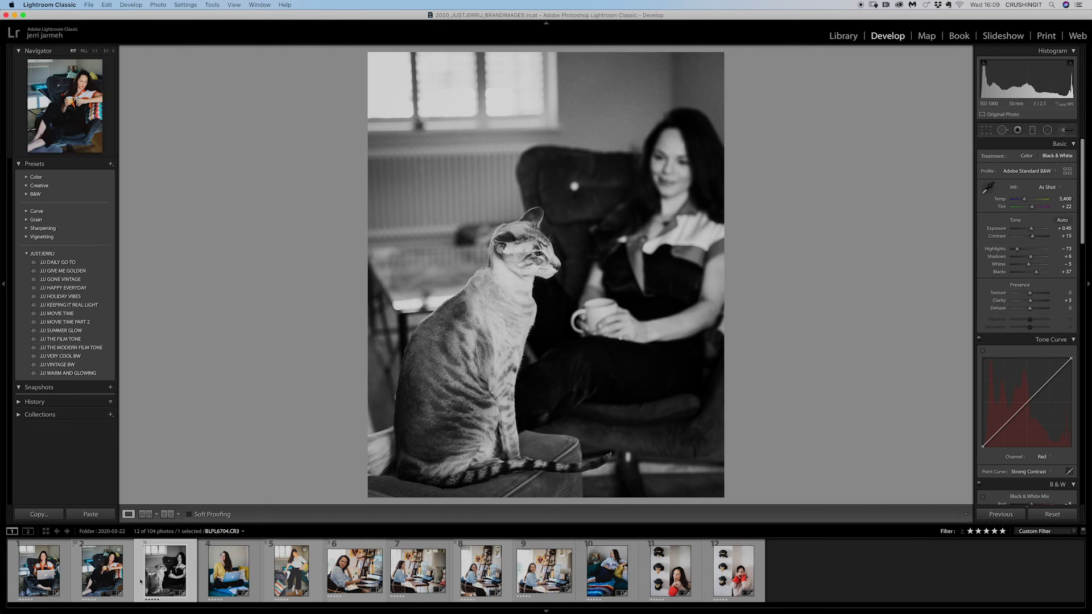
Select the eighth photo, examine the photo import's source folders and metadata options, and return to Develop without importing
{"action": "left_click", "coordinate": [481, 570]}
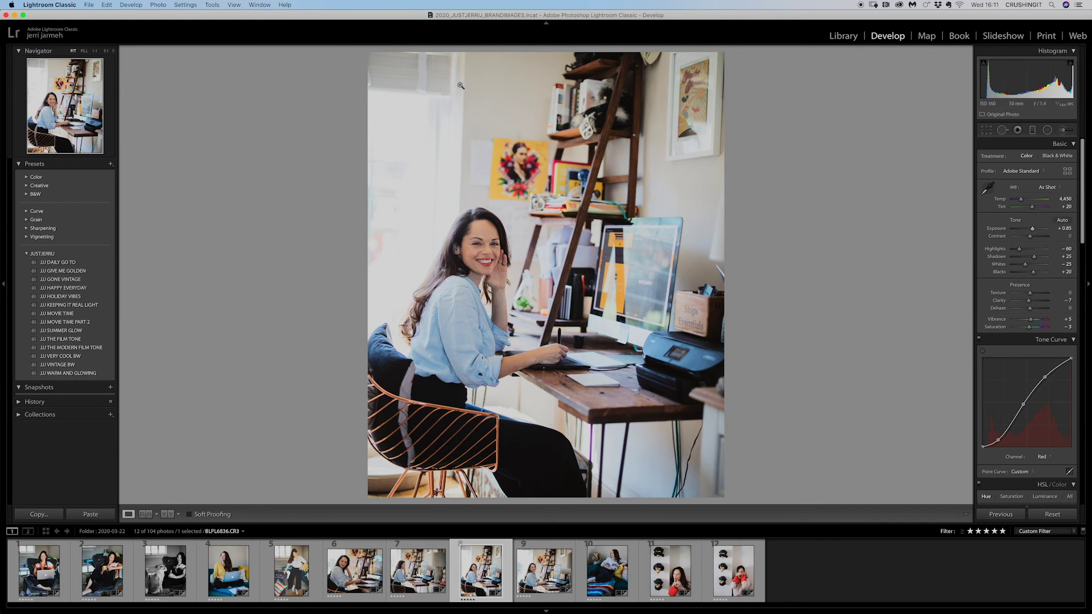
{"action": "left_click", "coordinate": [844, 37]}
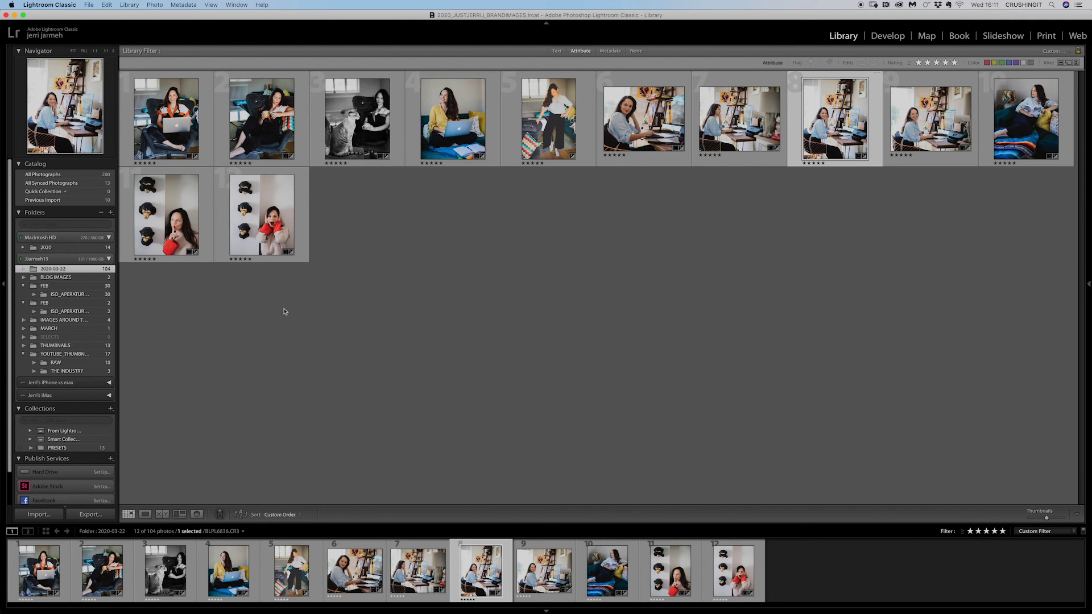
{"action": "left_click", "coordinate": [34, 515]}
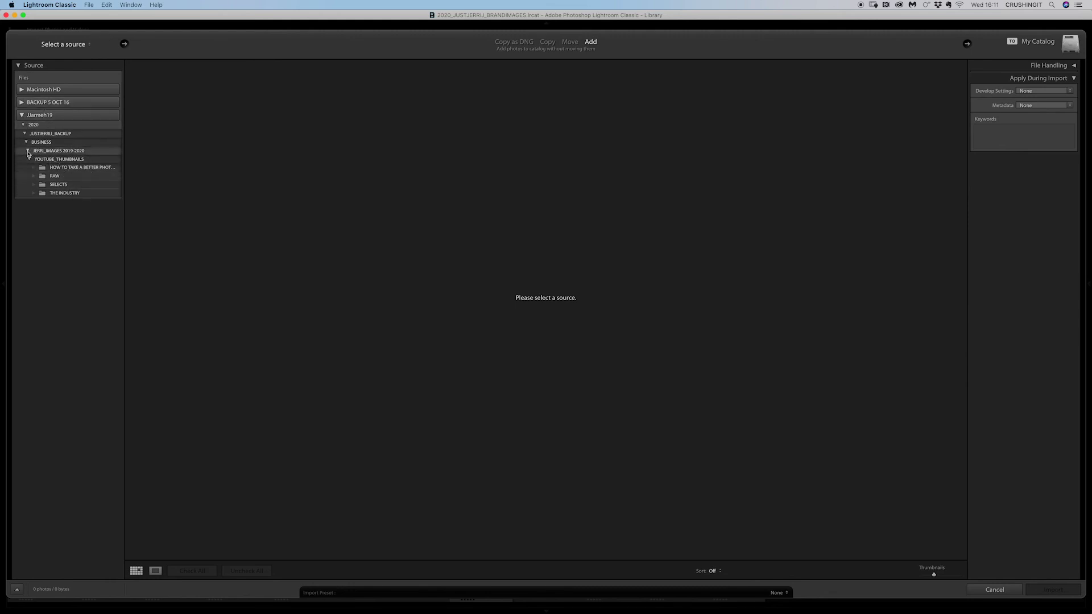
{"action": "left_click", "coordinate": [29, 160]}
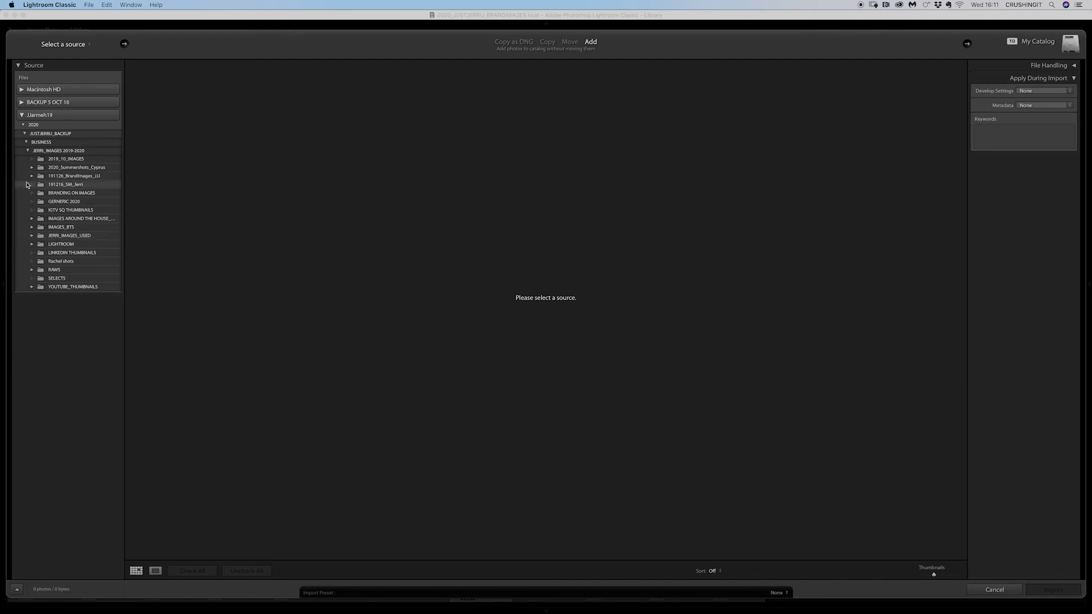
{"action": "left_click", "coordinate": [1029, 106]}
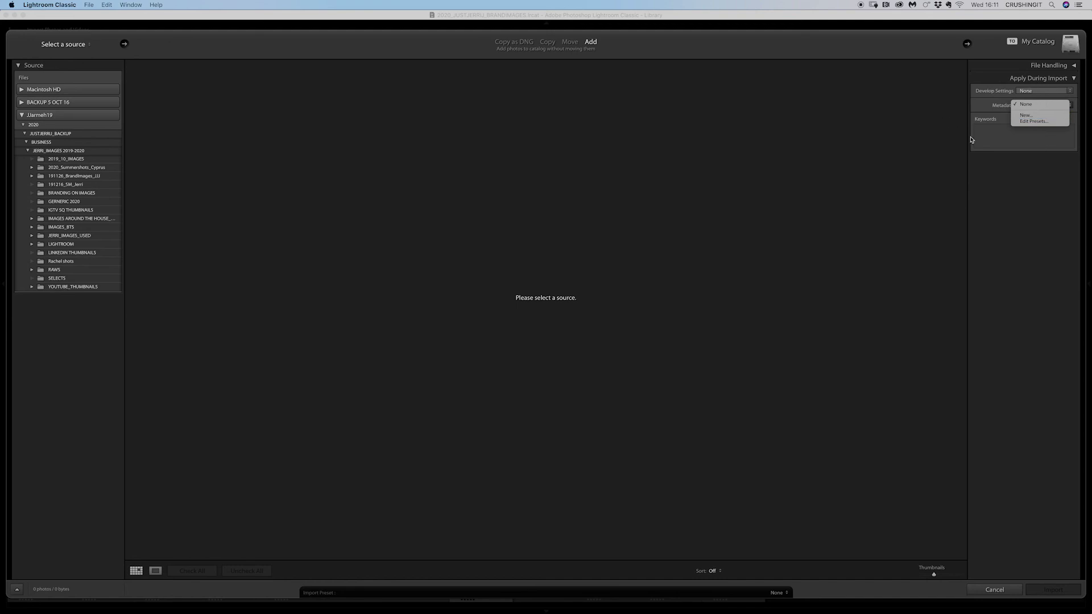
{"action": "left_click", "coordinate": [616, 102]}
{"action": "left_click", "coordinate": [1002, 588]}
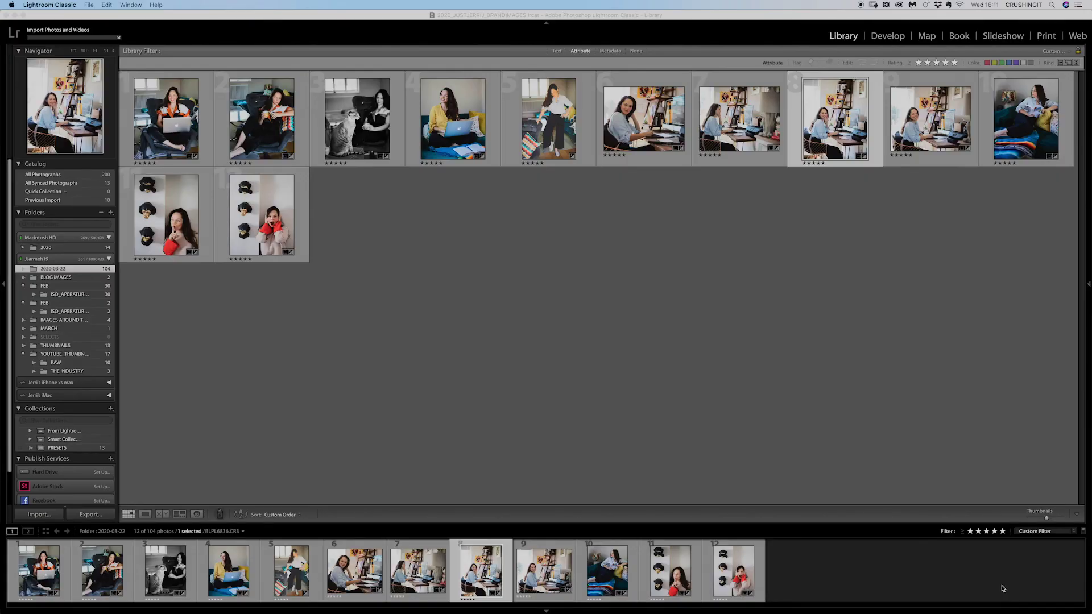
{"action": "left_click", "coordinate": [880, 36]}
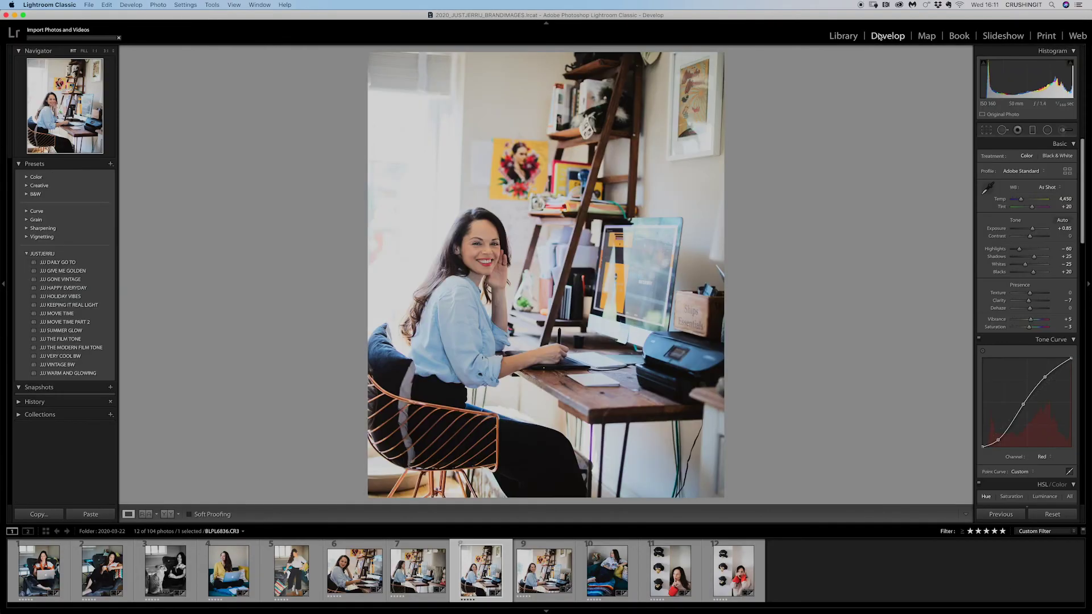